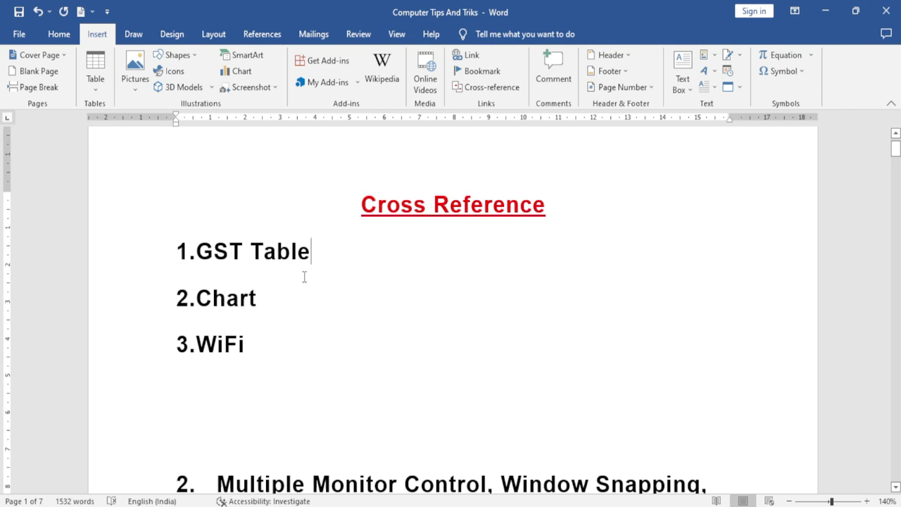
- Look over the Cross Reference list, selecting the GST and Chart item words
{"action": "key", "text": "Down"}
{"action": "left_click_drag", "start_coordinate": [197, 252], "coordinate": [297, 255]}
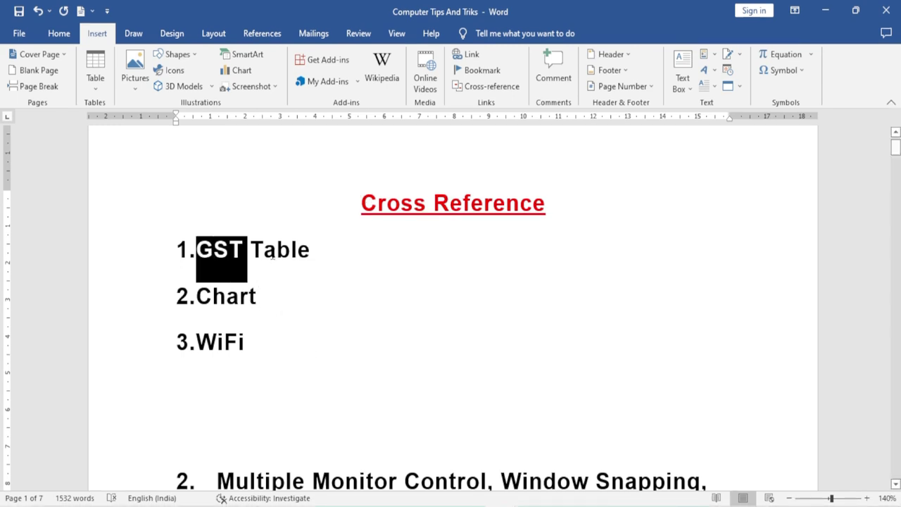
{"action": "left_click", "coordinate": [310, 307]}
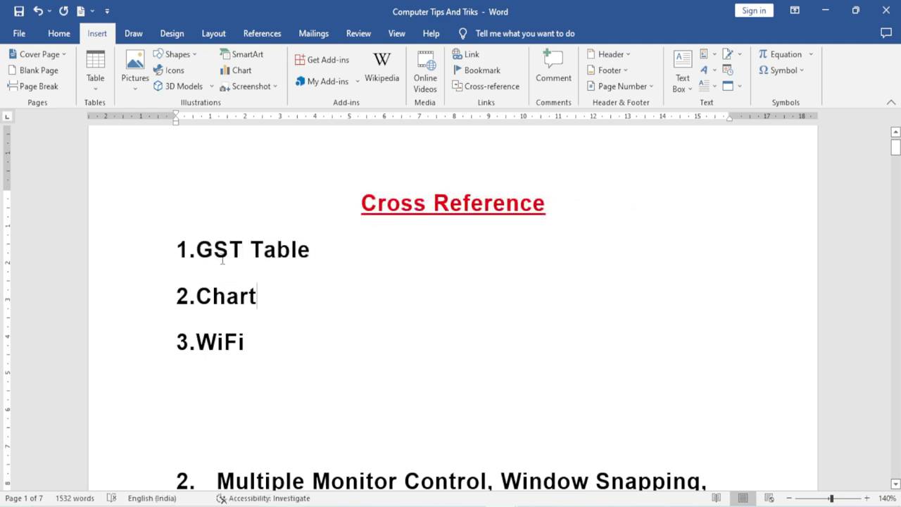
{"action": "scroll", "coordinate": [308, 337], "scroll_direction": "down", "scroll_amount": 5}
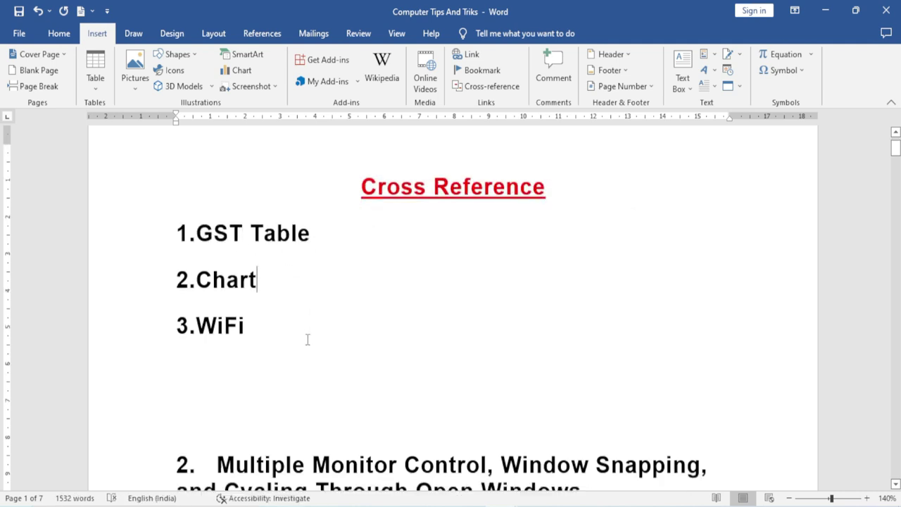
{"action": "scroll", "coordinate": [307, 338], "scroll_direction": "down", "scroll_amount": 4}
{"action": "scroll", "coordinate": [307, 337], "scroll_direction": "down", "scroll_amount": 3}
{"action": "scroll", "coordinate": [308, 338], "scroll_direction": "down", "scroll_amount": 3}
{"action": "scroll", "coordinate": [307, 338], "scroll_direction": "down", "scroll_amount": 2}
{"action": "scroll", "coordinate": [309, 339], "scroll_direction": "up", "scroll_amount": 2}
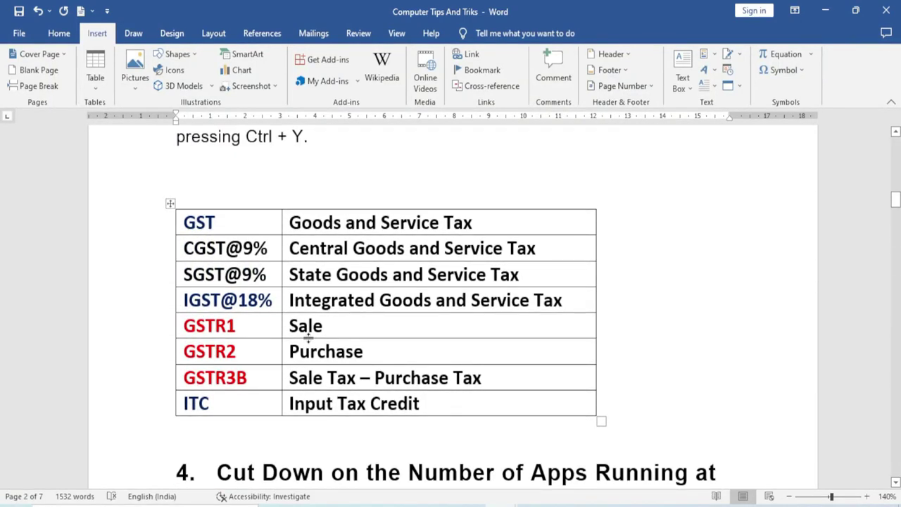
{"action": "scroll", "coordinate": [308, 338], "scroll_direction": "up", "scroll_amount": 3}
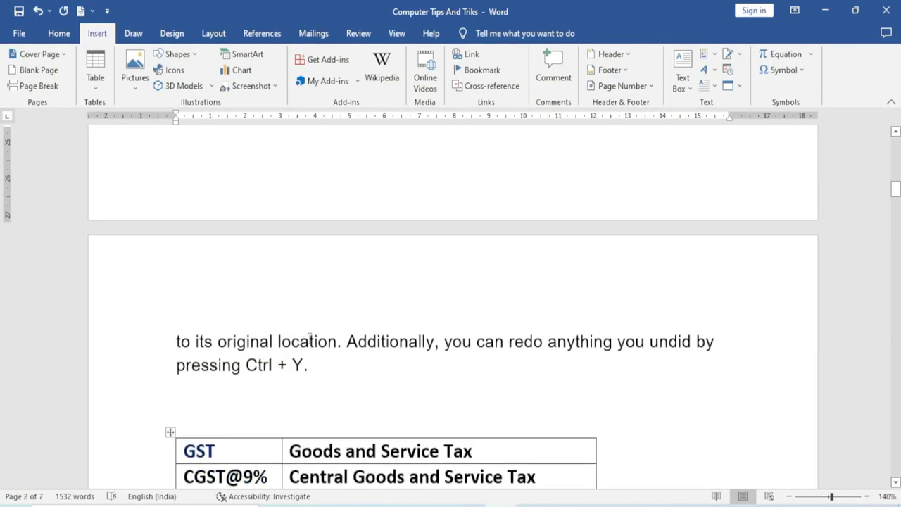
{"action": "scroll", "coordinate": [308, 338], "scroll_direction": "up", "scroll_amount": 5}
{"action": "scroll", "coordinate": [308, 338], "scroll_direction": "up", "scroll_amount": 5}
{"action": "scroll", "coordinate": [309, 339], "scroll_direction": "up", "scroll_amount": 4}
{"action": "scroll", "coordinate": [309, 339], "scroll_direction": "up", "scroll_amount": 1}
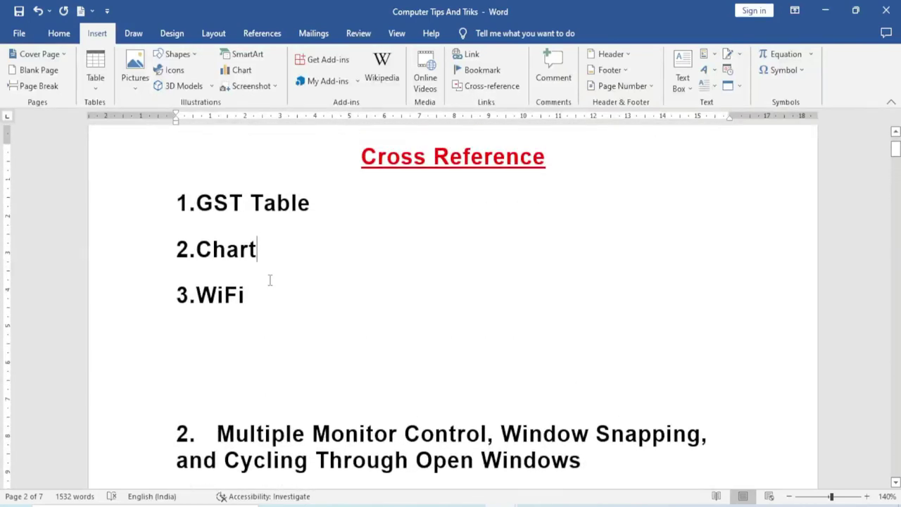
{"action": "double_click", "coordinate": [226, 259]}
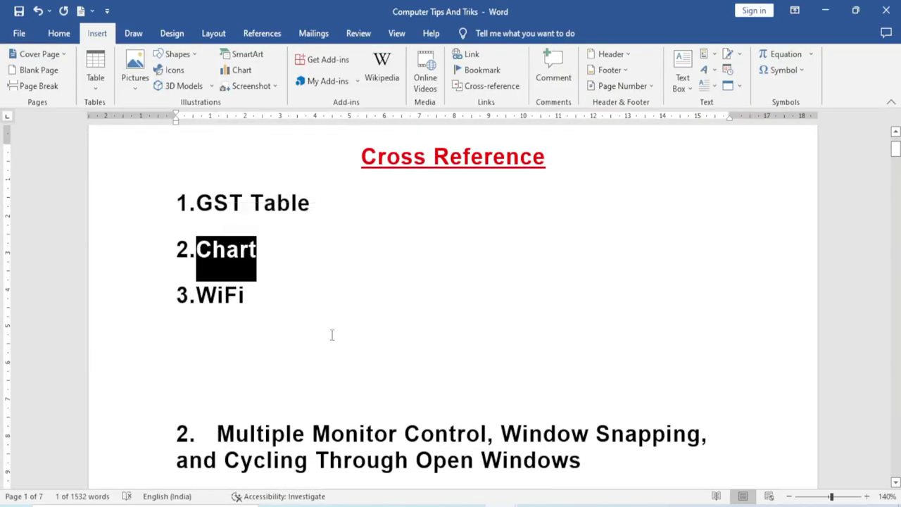
- Scroll through the document, then jump back to the Chart item with Shift+F5
{"action": "scroll", "coordinate": [332, 333], "scroll_direction": "down", "scroll_amount": 15}
{"action": "scroll", "coordinate": [345, 373], "scroll_direction": "up", "scroll_amount": 1}
{"action": "scroll", "coordinate": [347, 381], "scroll_direction": "down", "scroll_amount": 3}
{"action": "scroll", "coordinate": [348, 380], "scroll_direction": "down", "scroll_amount": 3}
{"action": "scroll", "coordinate": [348, 379], "scroll_direction": "down", "scroll_amount": 2}
{"action": "scroll", "coordinate": [347, 378], "scroll_direction": "down", "scroll_amount": 3}
{"action": "scroll", "coordinate": [348, 380], "scroll_direction": "down", "scroll_amount": 3}
{"action": "scroll", "coordinate": [348, 379], "scroll_direction": "down", "scroll_amount": 3}
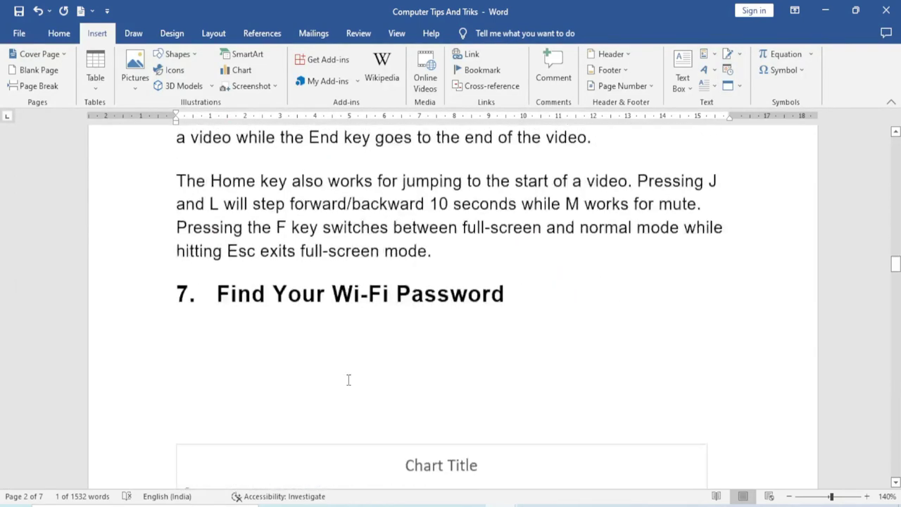
{"action": "scroll", "coordinate": [348, 380], "scroll_direction": "down", "scroll_amount": 4}
{"action": "scroll", "coordinate": [349, 383], "scroll_direction": "down", "scroll_amount": 1}
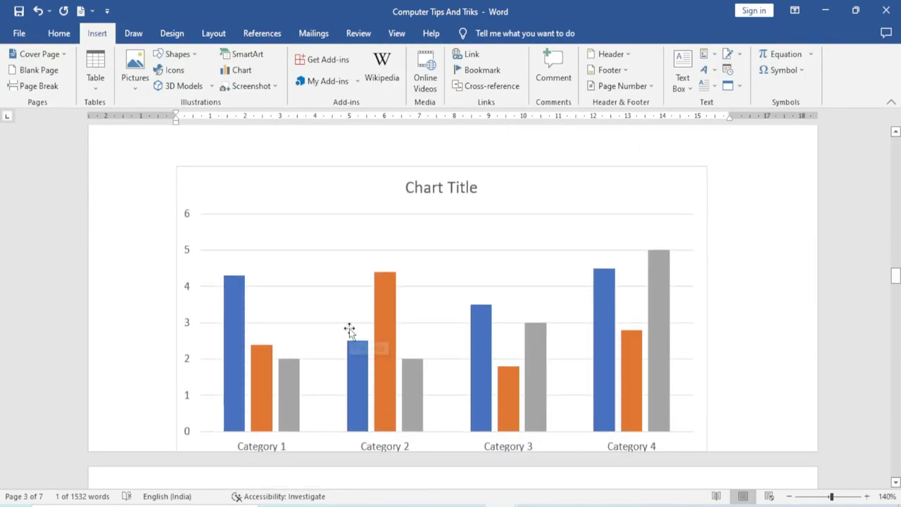
{"action": "key", "text": "shift+F5"}
{"action": "key", "text": "Right"}
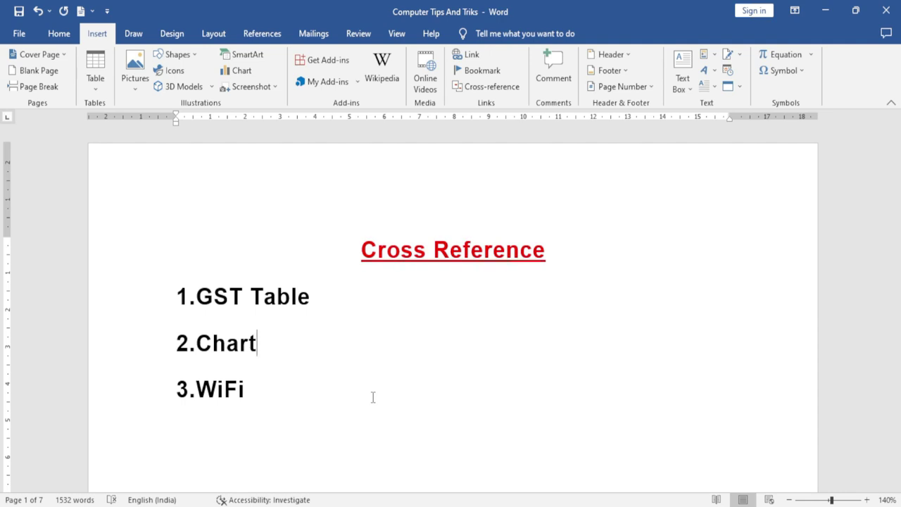
- Select the whole GST table on page 2 and start Insert Caption for it
{"action": "scroll", "coordinate": [373, 397], "scroll_direction": "down", "scroll_amount": 5}
{"action": "scroll", "coordinate": [373, 398], "scroll_direction": "down", "scroll_amount": 10}
{"action": "scroll", "coordinate": [373, 398], "scroll_direction": "down", "scroll_amount": 5}
{"action": "scroll", "coordinate": [373, 397], "scroll_direction": "down", "scroll_amount": 8}
{"action": "scroll", "coordinate": [373, 397], "scroll_direction": "down", "scroll_amount": 5}
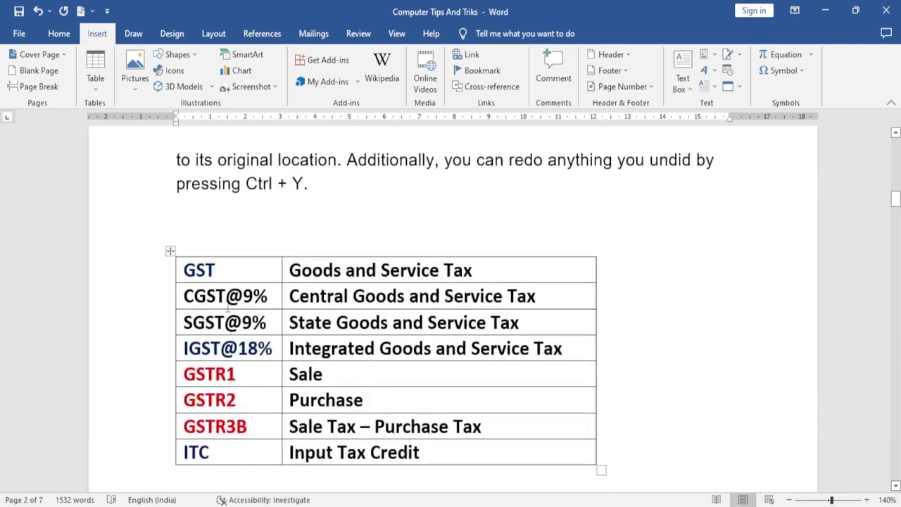
{"action": "left_click", "coordinate": [170, 250]}
{"action": "right_click", "coordinate": [169, 250]}
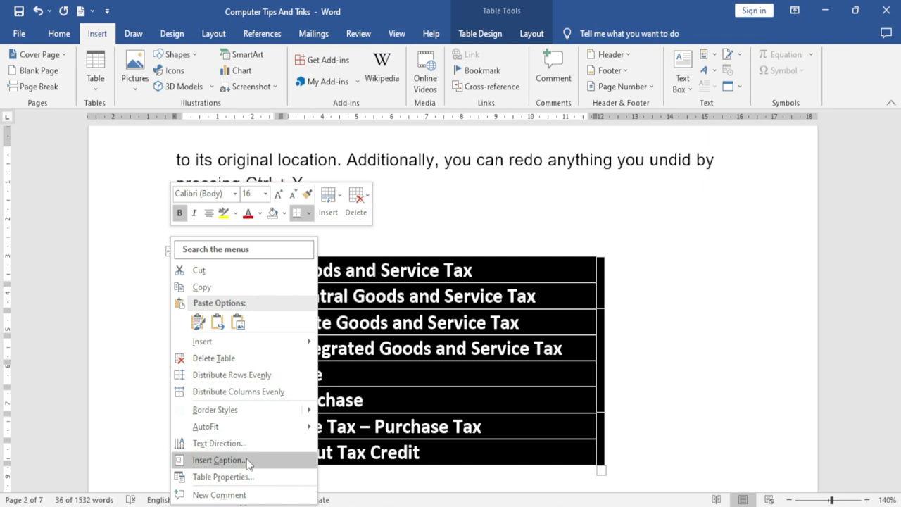
{"action": "left_click", "coordinate": [246, 458]}
- Insert the caption 'Table 1 Gst' using label Table, positioned above the GST table
{"action": "left_click_drag", "start_coordinate": [464, 174], "coordinate": [513, 212]}
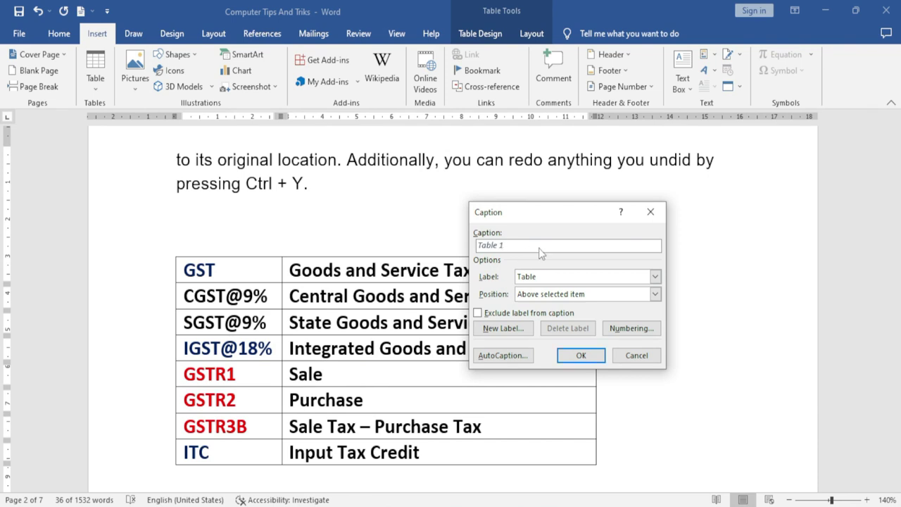
{"action": "type", "text": " Gst"}
{"action": "left_click", "coordinate": [544, 284]}
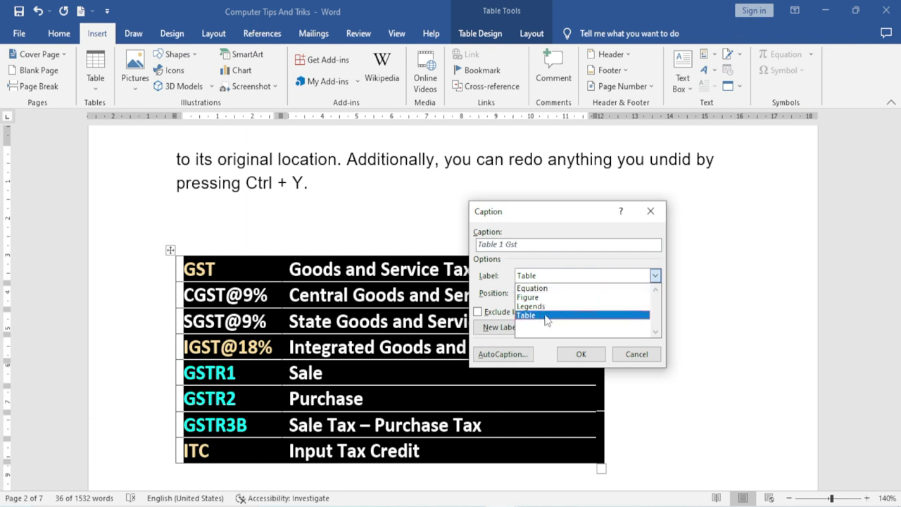
{"action": "left_click", "coordinate": [547, 316]}
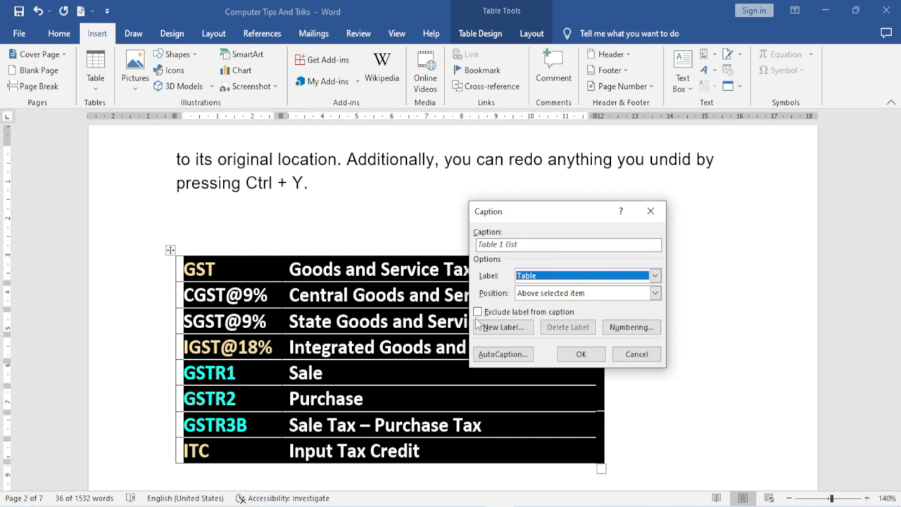
{"action": "left_click", "coordinate": [548, 294]}
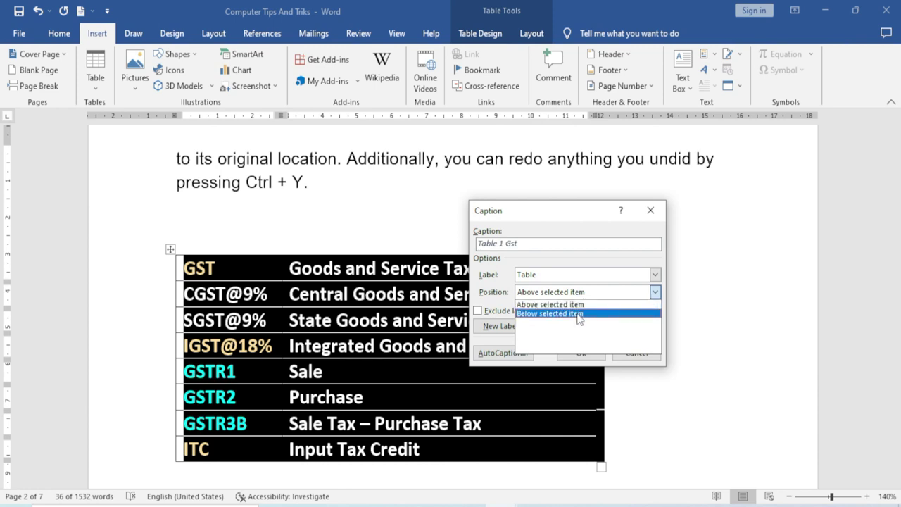
{"action": "left_click", "coordinate": [578, 305]}
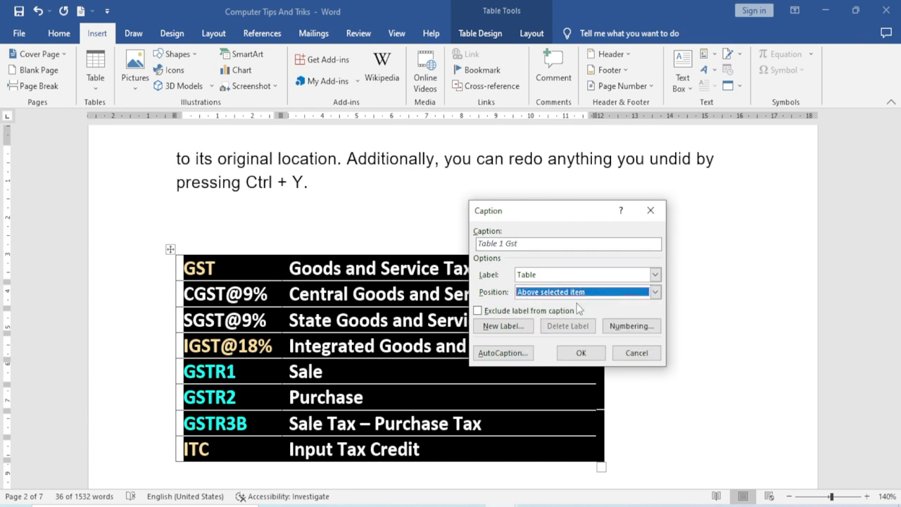
{"action": "left_click", "coordinate": [559, 276]}
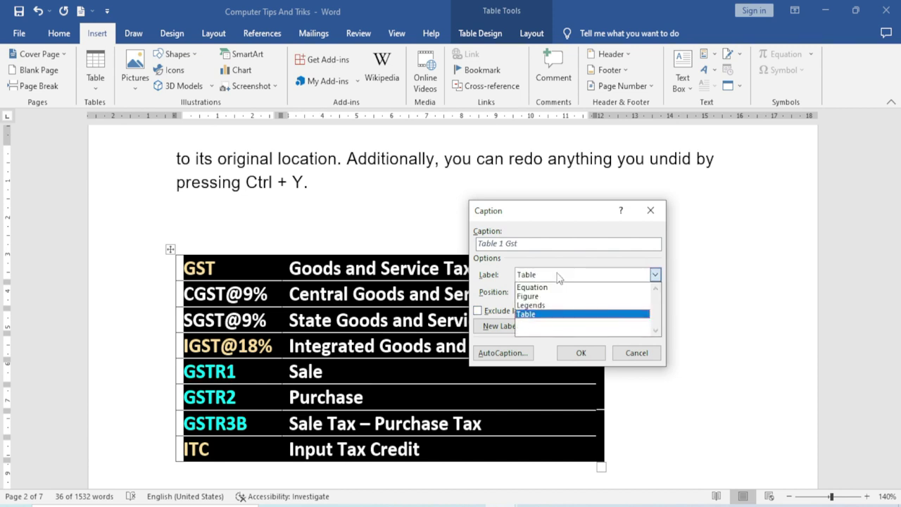
{"action": "left_click", "coordinate": [497, 327]}
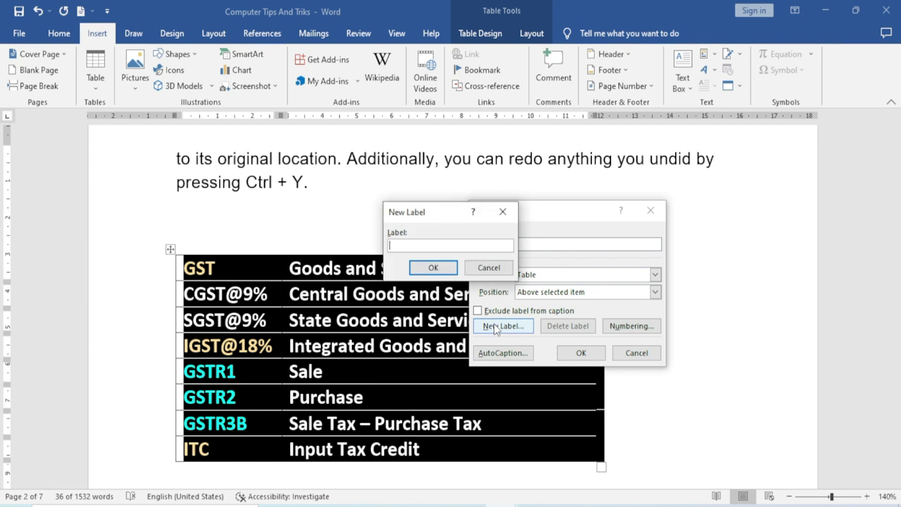
{"action": "type", "text": "gst"}
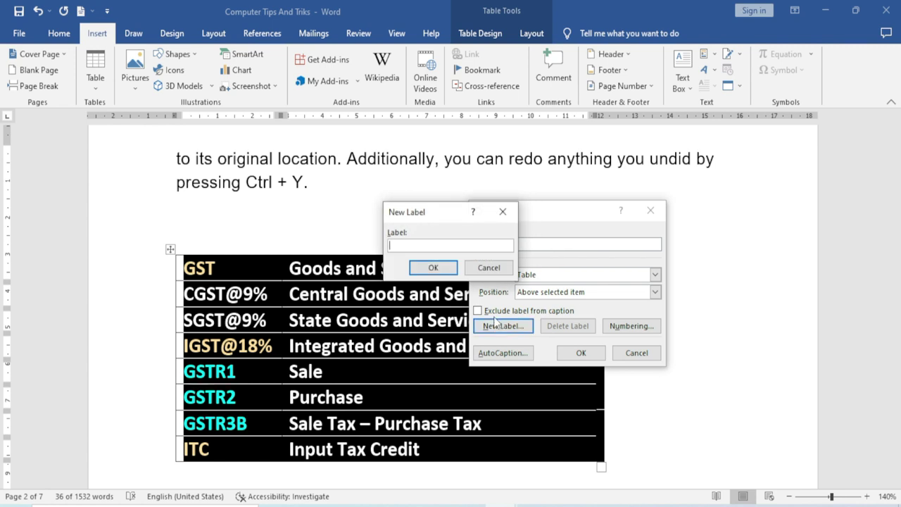
{"action": "left_click", "coordinate": [489, 267]}
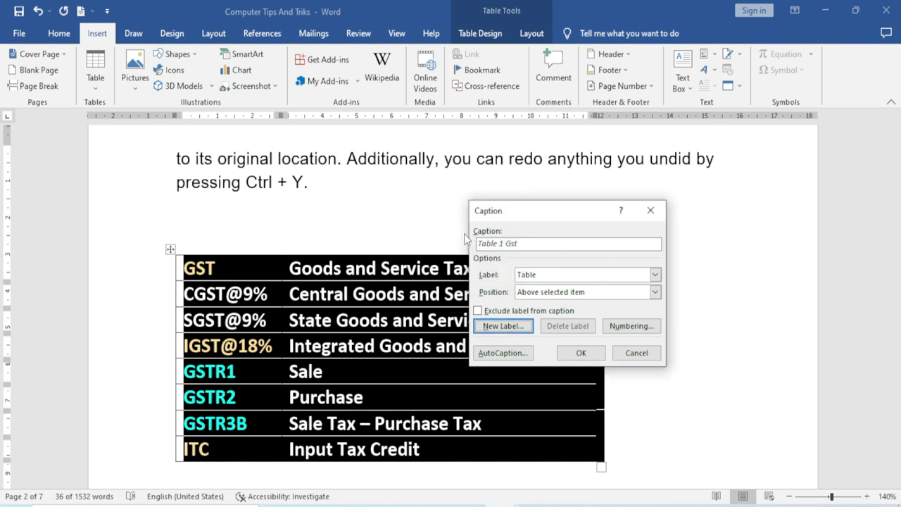
{"action": "left_click", "coordinate": [581, 354]}
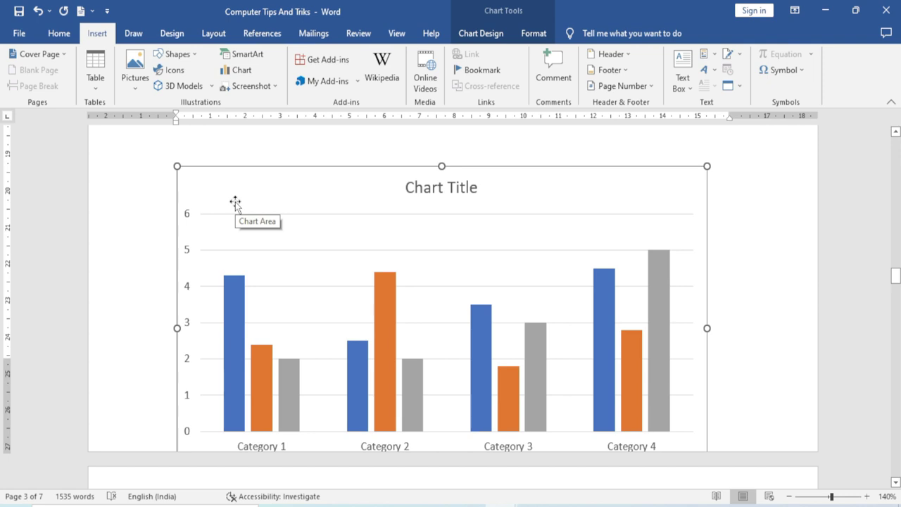
- Create a new Chart label and insert 'Chart 1 Chart' above the bar chart
{"action": "right_click", "coordinate": [231, 196]}
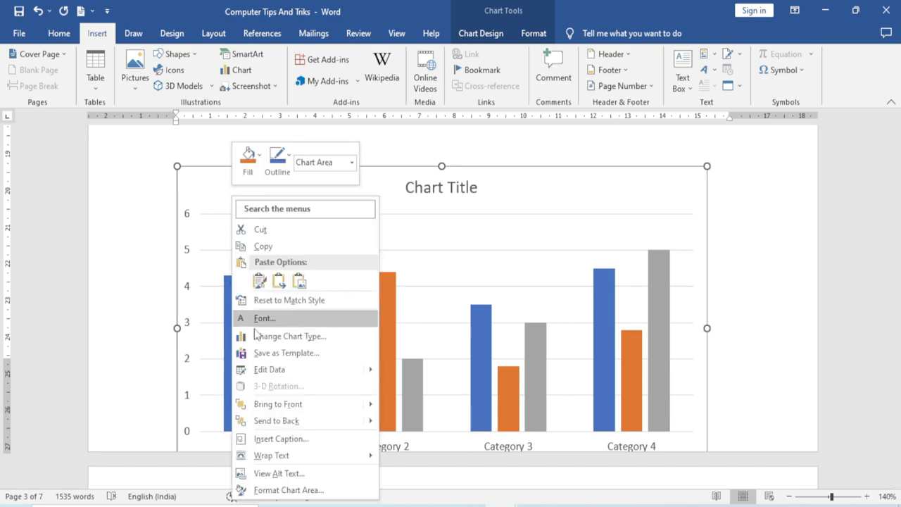
{"action": "left_click", "coordinate": [306, 435]}
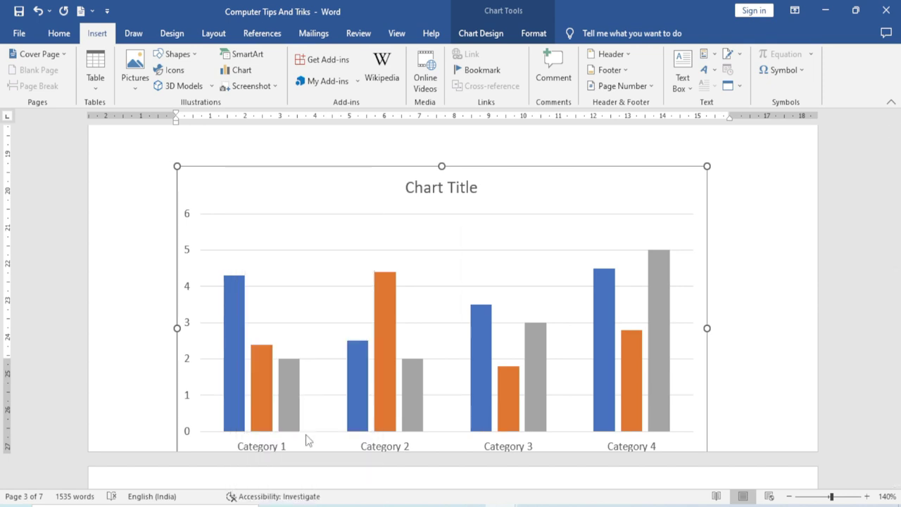
{"action": "left_click_drag", "start_coordinate": [528, 211], "coordinate": [448, 213]}
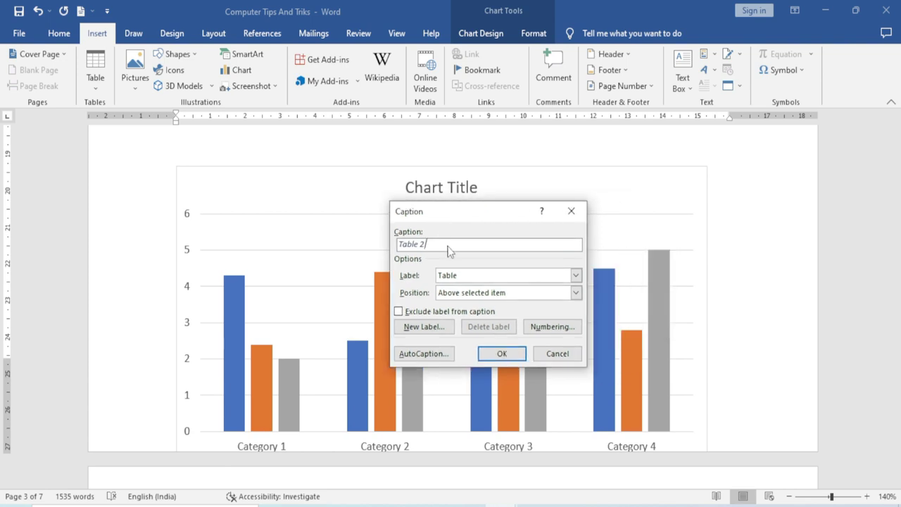
{"action": "type", "text": "Chart"}
{"action": "left_click", "coordinate": [576, 275]}
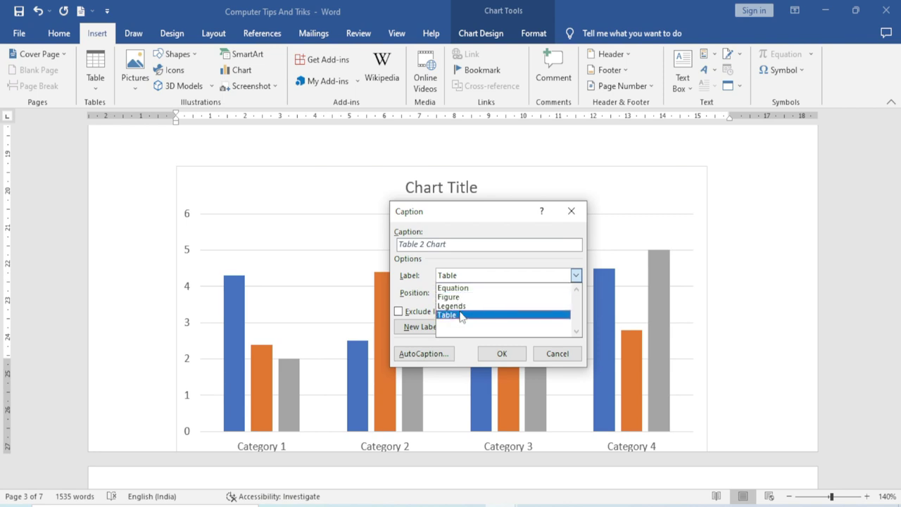
{"action": "left_click", "coordinate": [423, 329]}
{"action": "left_click", "coordinate": [423, 329]}
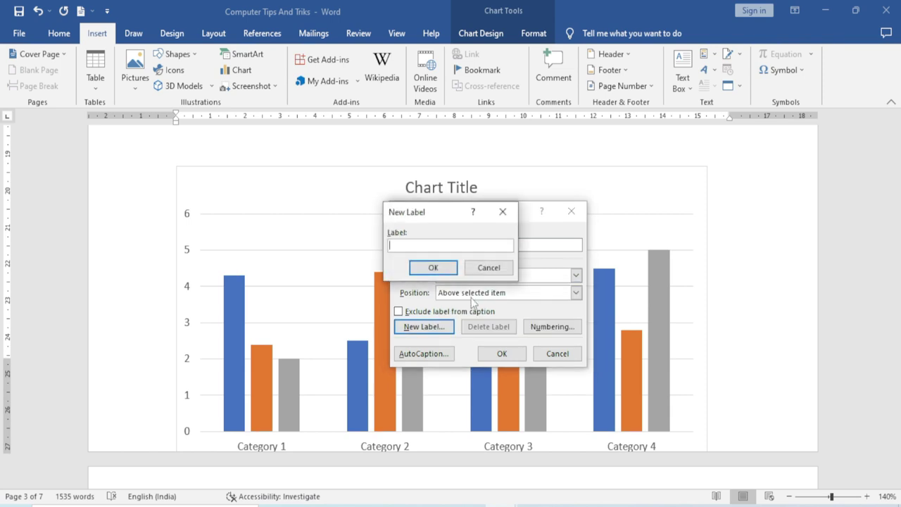
{"action": "type", "text": "Chart"}
{"action": "left_click", "coordinate": [433, 268]}
{"action": "left_click", "coordinate": [472, 292]}
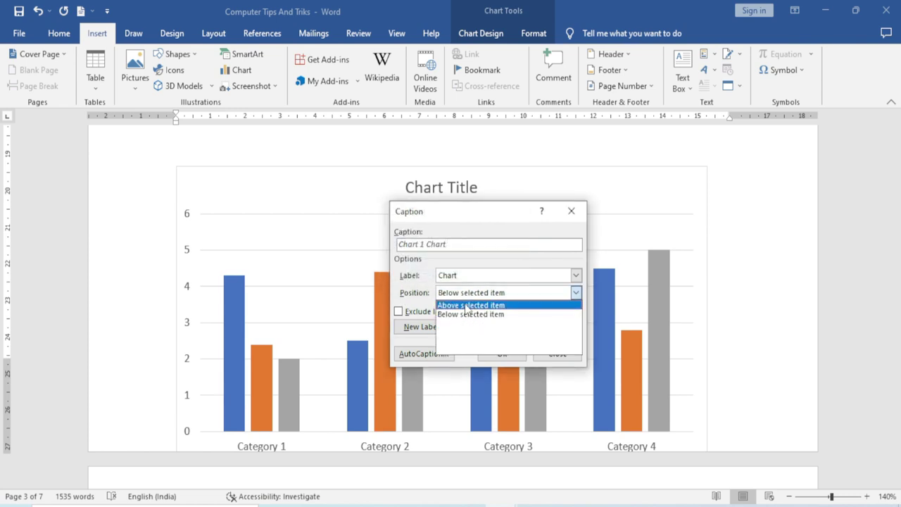
{"action": "left_click", "coordinate": [465, 305]}
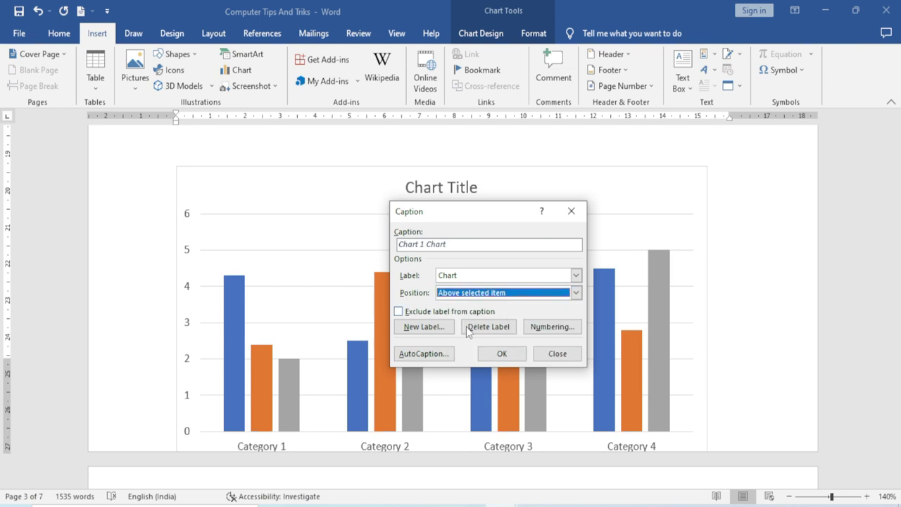
{"action": "left_click", "coordinate": [505, 354]}
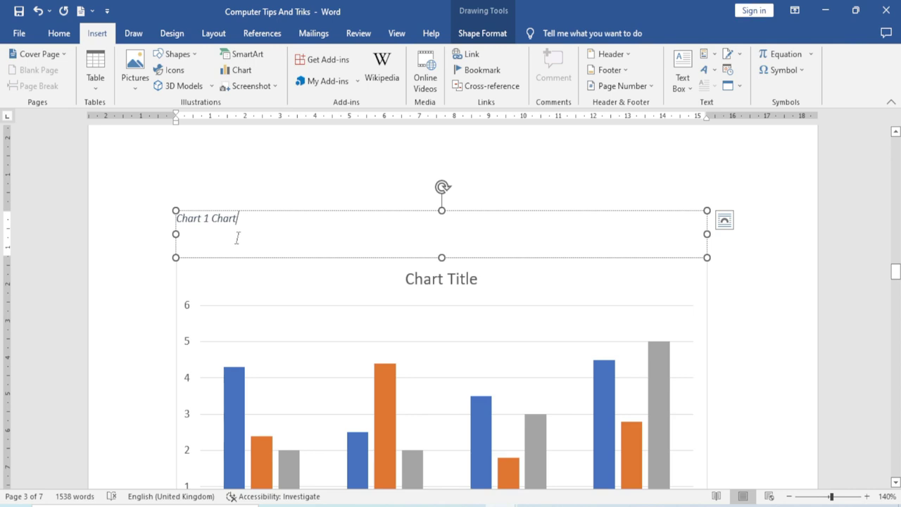
- Start a caption for the WiFi router picture using the Figure label
{"action": "scroll", "coordinate": [319, 336], "scroll_direction": "down", "scroll_amount": 4}
{"action": "scroll", "coordinate": [328, 350], "scroll_direction": "down", "scroll_amount": 6}
{"action": "scroll", "coordinate": [328, 350], "scroll_direction": "up", "scroll_amount": 2}
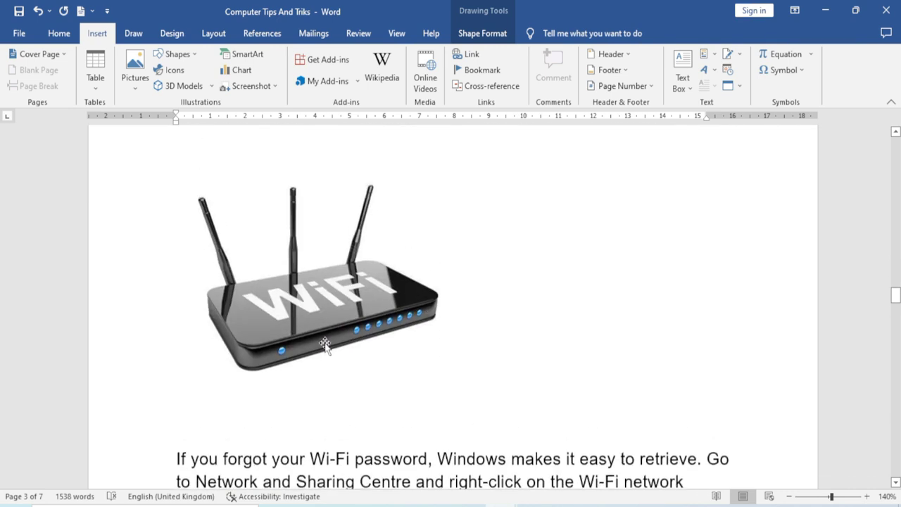
{"action": "left_click", "coordinate": [323, 356]}
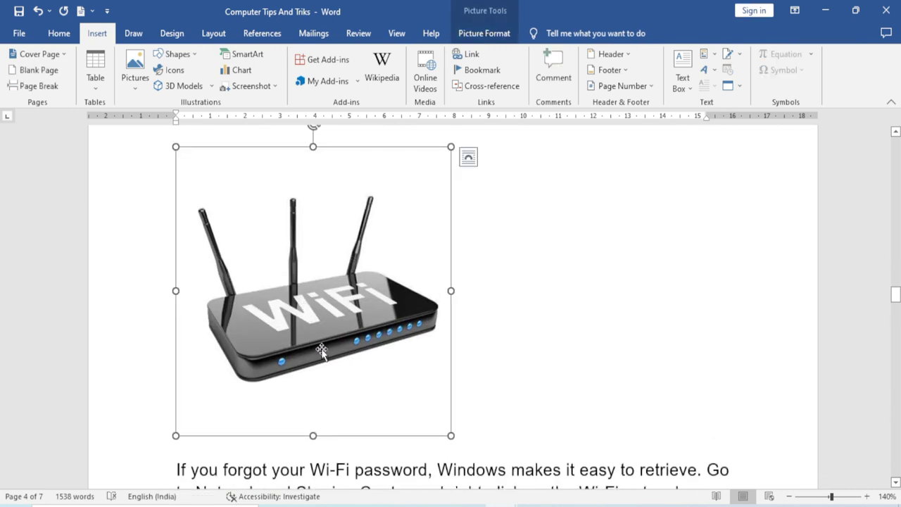
{"action": "right_click", "coordinate": [314, 308]}
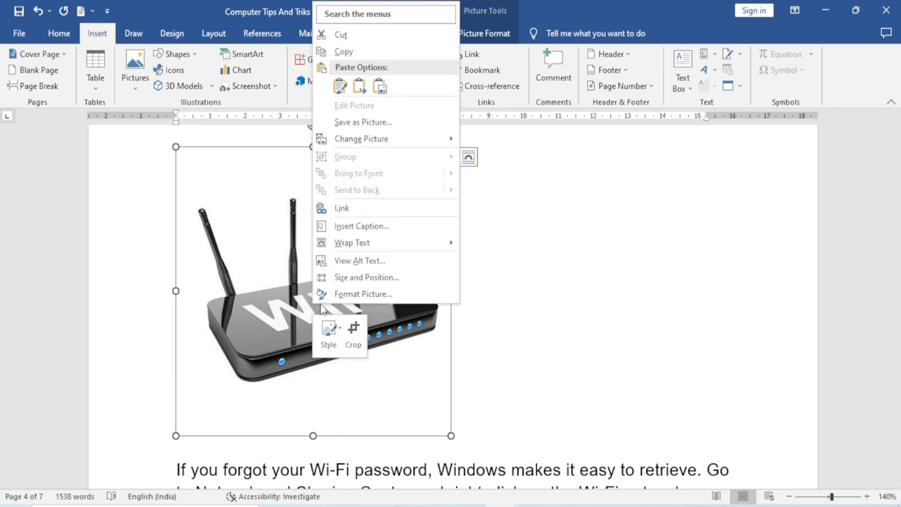
{"action": "left_click", "coordinate": [382, 227]}
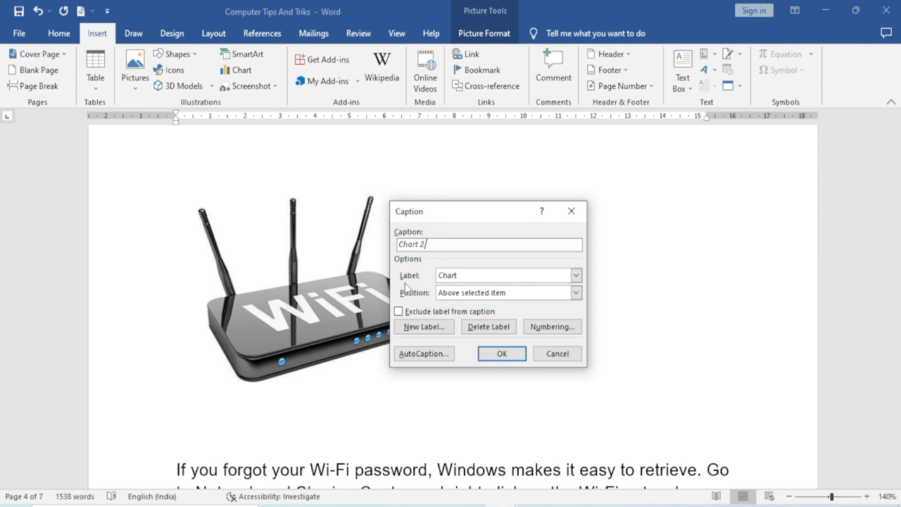
{"action": "left_click", "coordinate": [495, 280]}
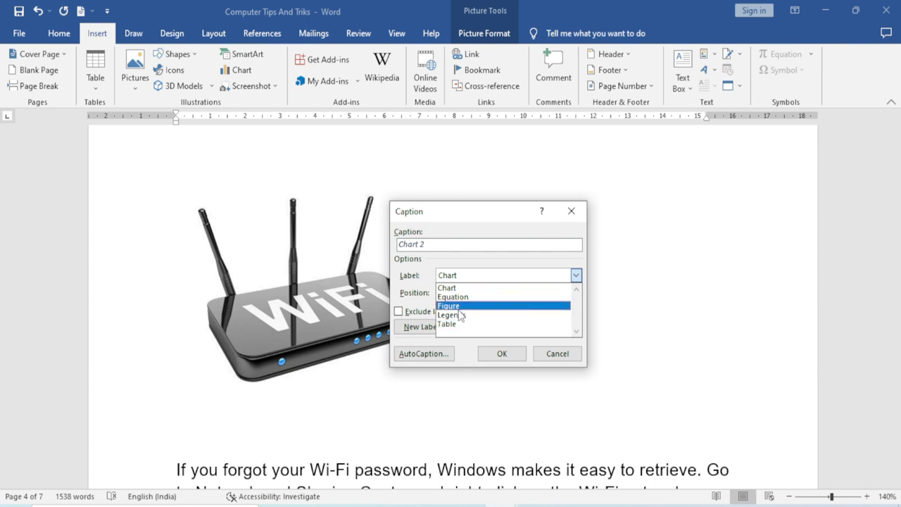
{"action": "left_click", "coordinate": [463, 307]}
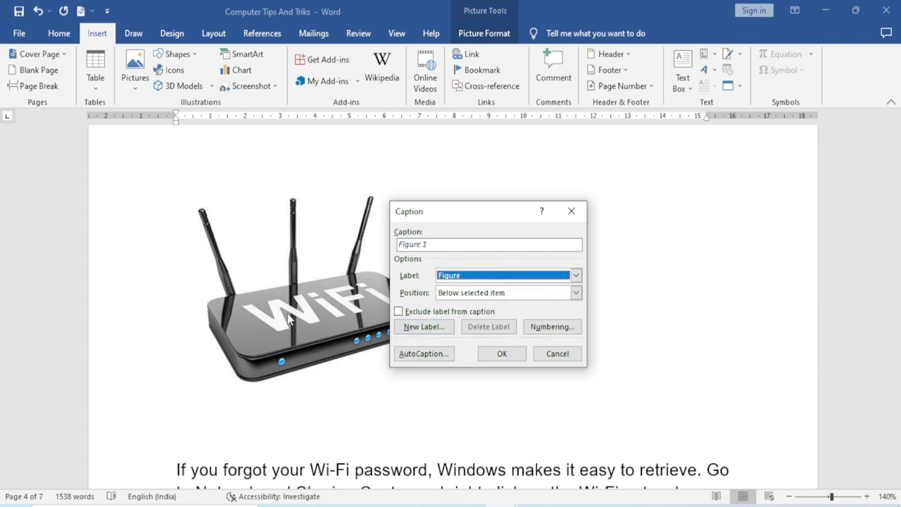
- Finish the caption 'Figure 1 WiFi' above the picture, then return after '1.GST Table'
{"action": "left_click", "coordinate": [438, 244]}
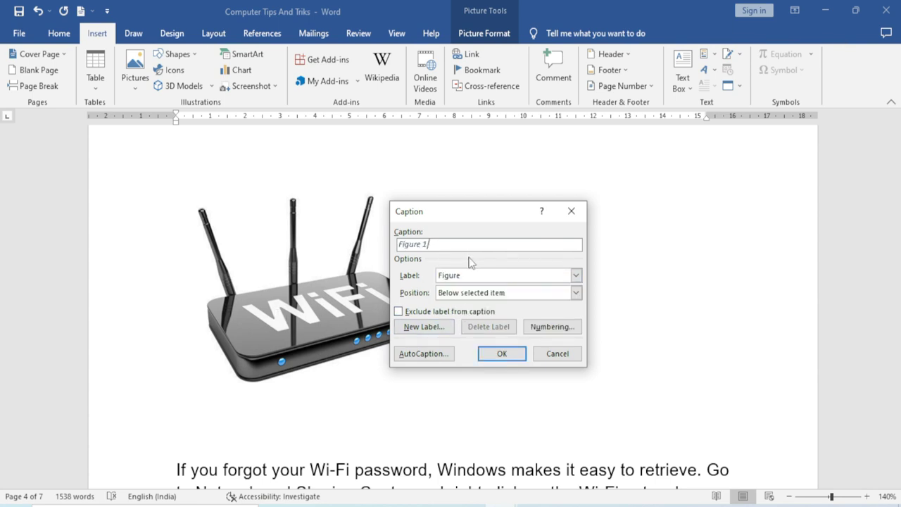
{"action": "type", "text": " WiFi"}
{"action": "left_click", "coordinate": [465, 293]}
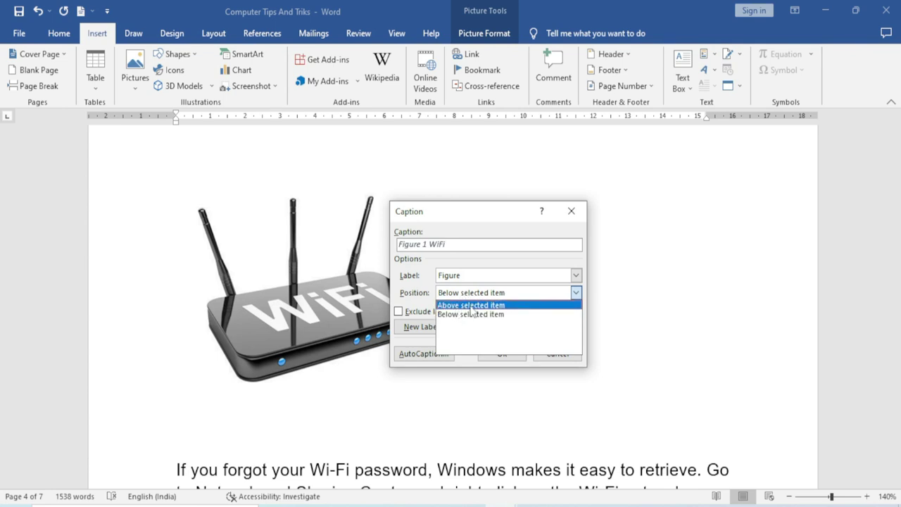
{"action": "left_click", "coordinate": [471, 307]}
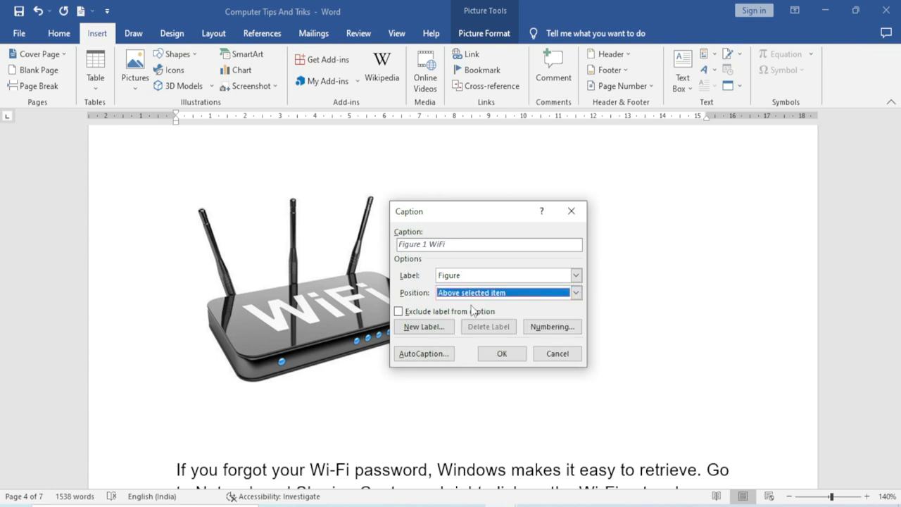
{"action": "left_click", "coordinate": [502, 353]}
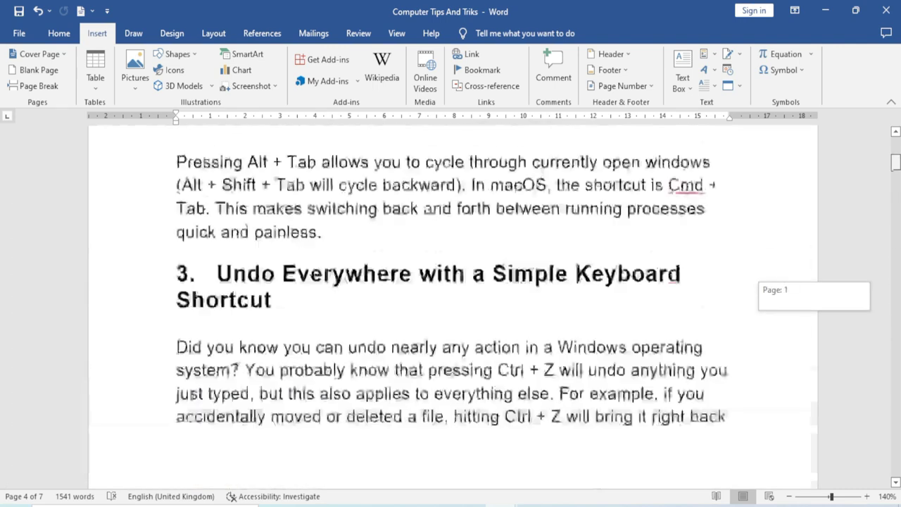
{"action": "left_click_drag", "start_coordinate": [896, 303], "coordinate": [896, 149]}
{"action": "left_click", "coordinate": [323, 205]}
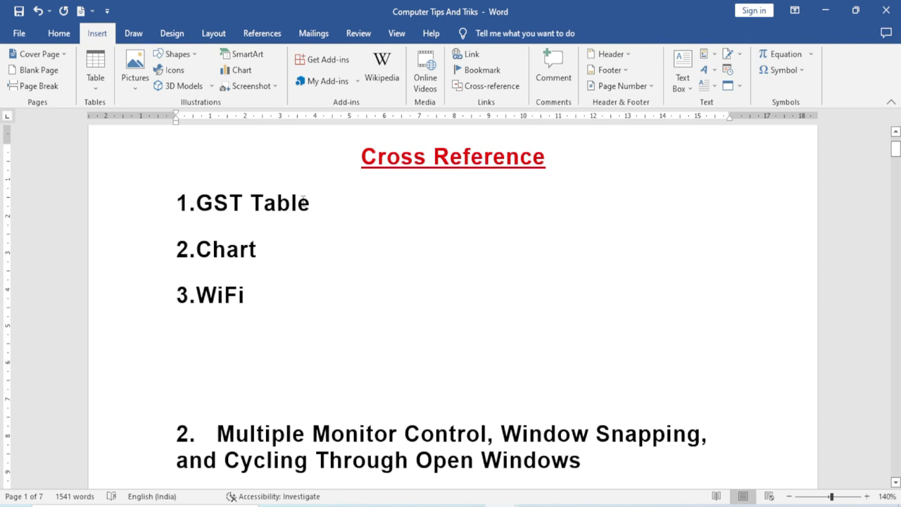
- Set the Cross-reference reference type to Table
{"action": "left_click", "coordinate": [500, 87]}
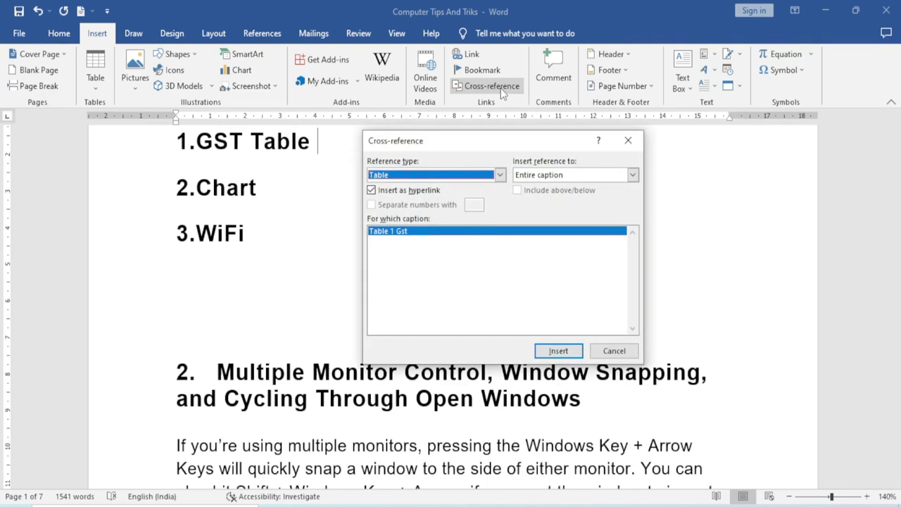
{"action": "left_click_drag", "start_coordinate": [447, 141], "coordinate": [497, 141]}
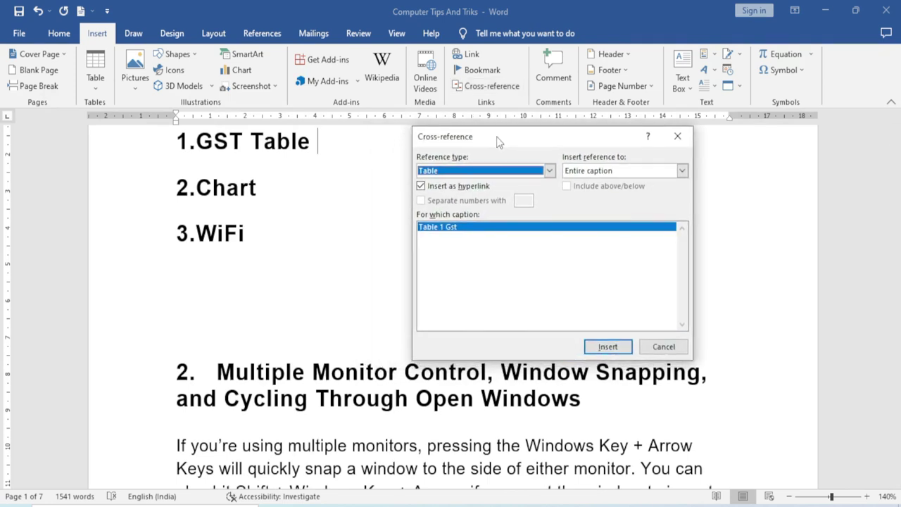
{"action": "left_click", "coordinate": [549, 170]}
{"action": "left_click_drag", "start_coordinate": [550, 209], "coordinate": [549, 198]}
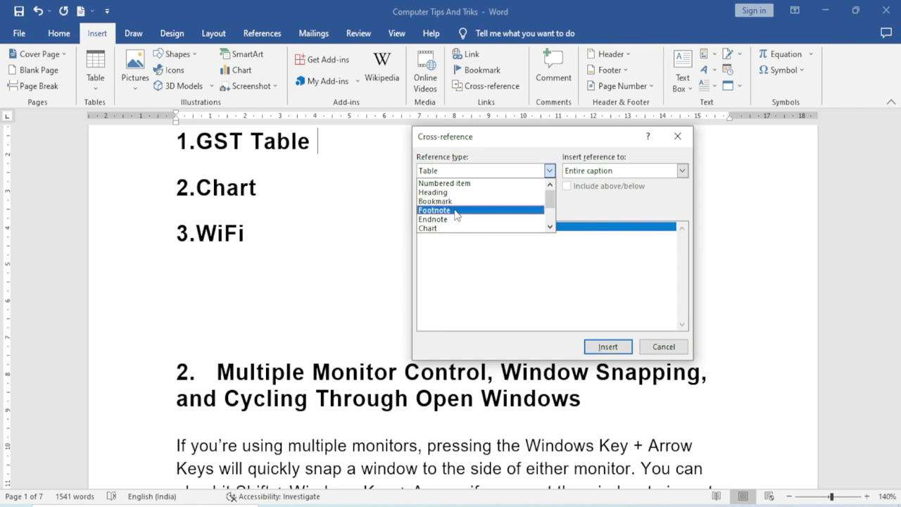
{"action": "scroll", "coordinate": [455, 225], "scroll_direction": "down", "scroll_amount": 1}
{"action": "scroll", "coordinate": [455, 225], "scroll_direction": "down", "scroll_amount": 1}
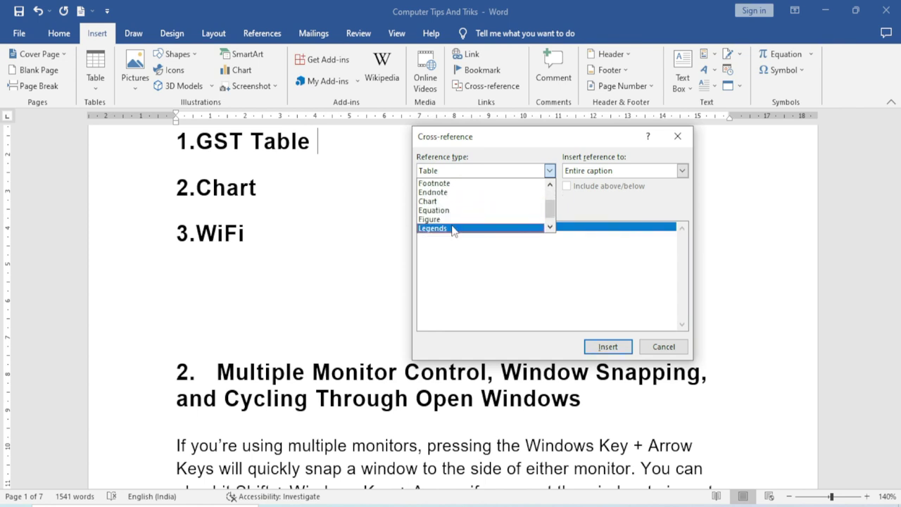
{"action": "scroll", "coordinate": [454, 227], "scroll_direction": "up", "scroll_amount": 3}
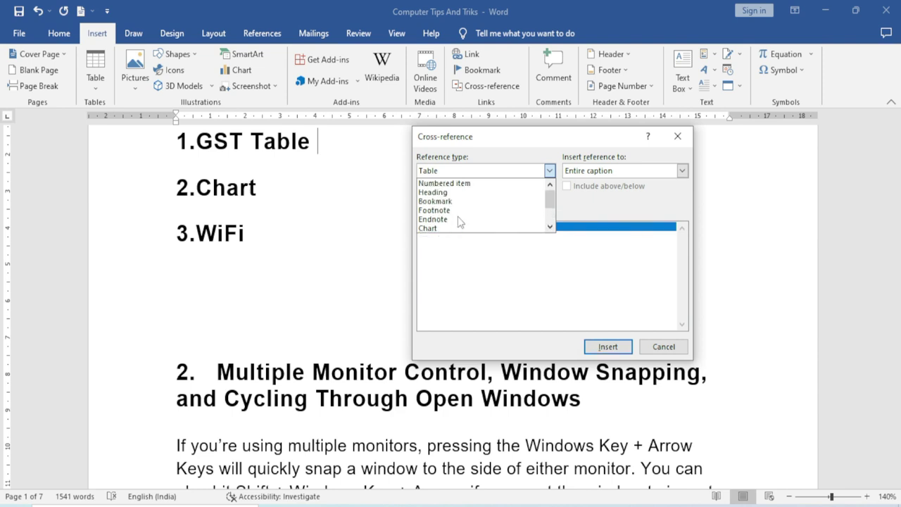
{"action": "scroll", "coordinate": [465, 220], "scroll_direction": "down", "scroll_amount": 2}
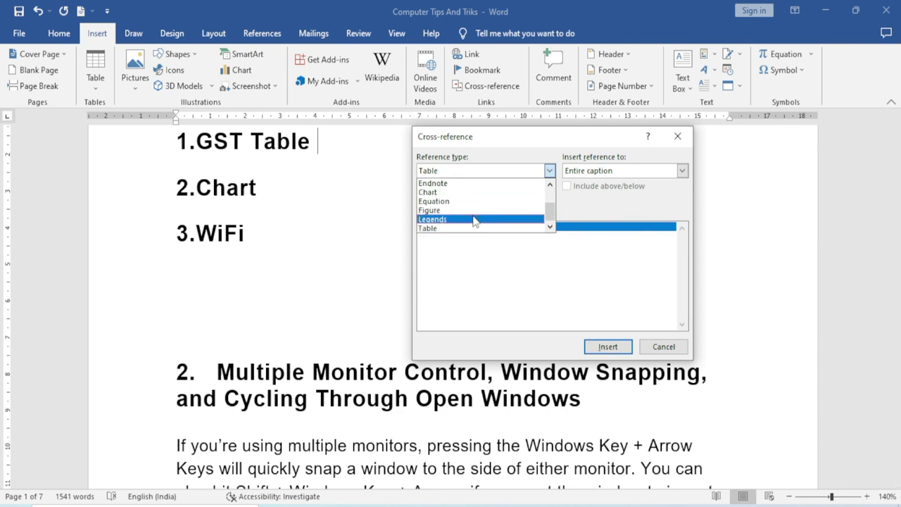
{"action": "left_click", "coordinate": [438, 227]}
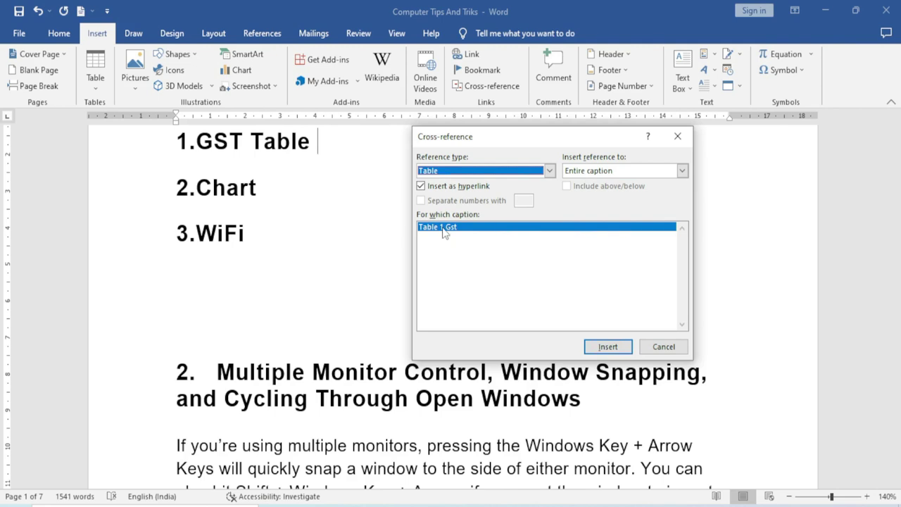
- Insert an Entire caption reference to 'Table 1 Gst' after the GST Table item
{"action": "left_click", "coordinate": [443, 228]}
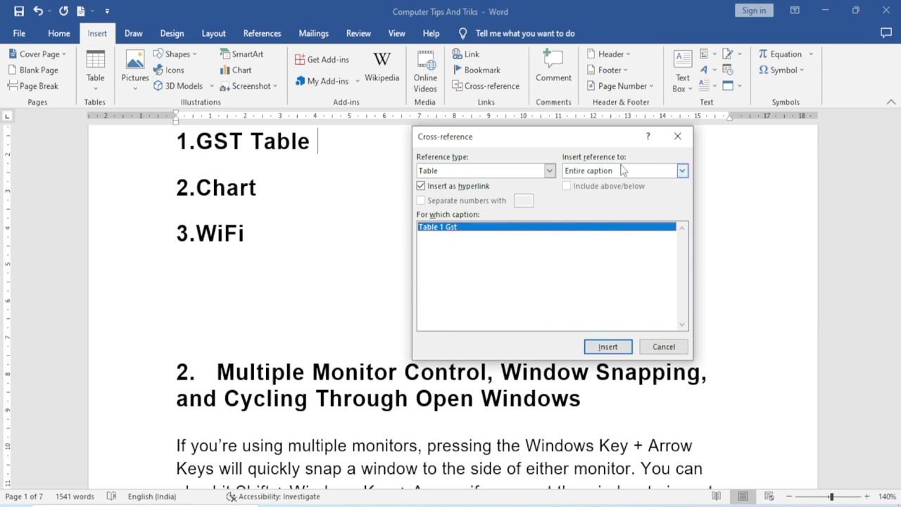
{"action": "left_click", "coordinate": [681, 171]}
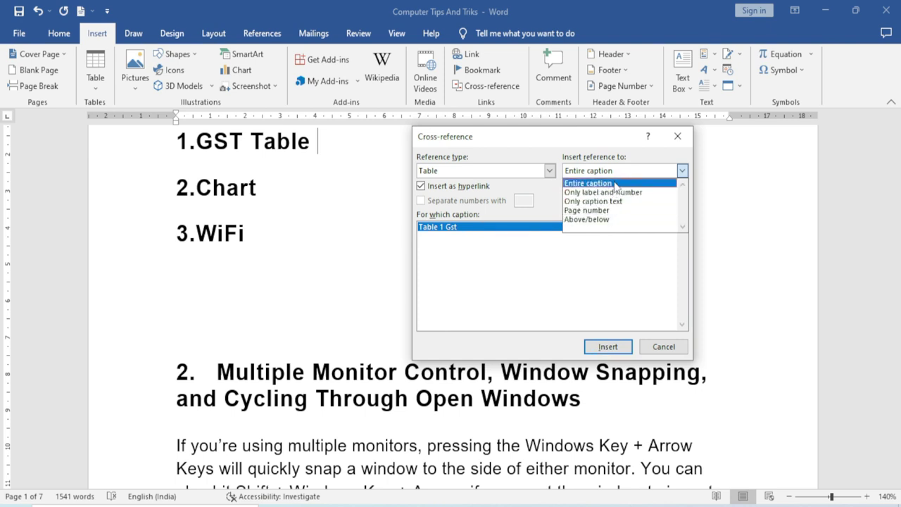
{"action": "left_click", "coordinate": [614, 184]}
{"action": "left_click", "coordinate": [608, 348]}
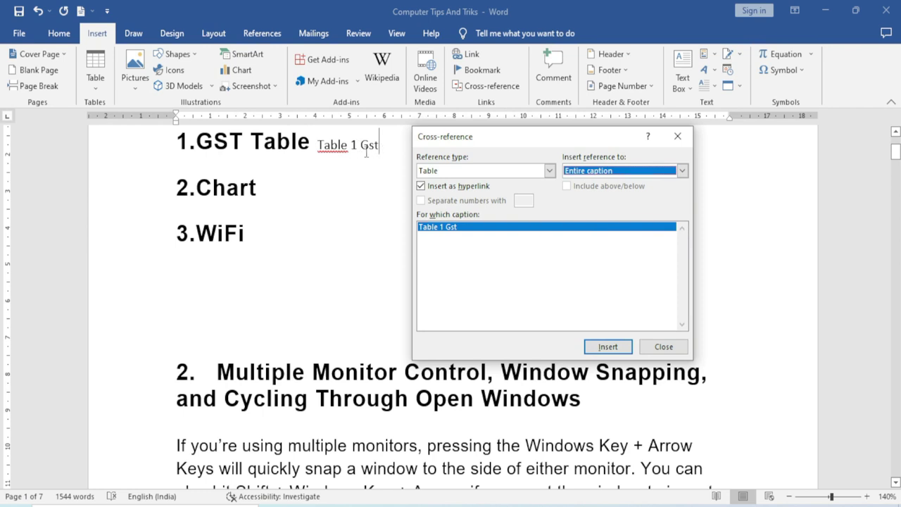
{"action": "left_click", "coordinate": [665, 345]}
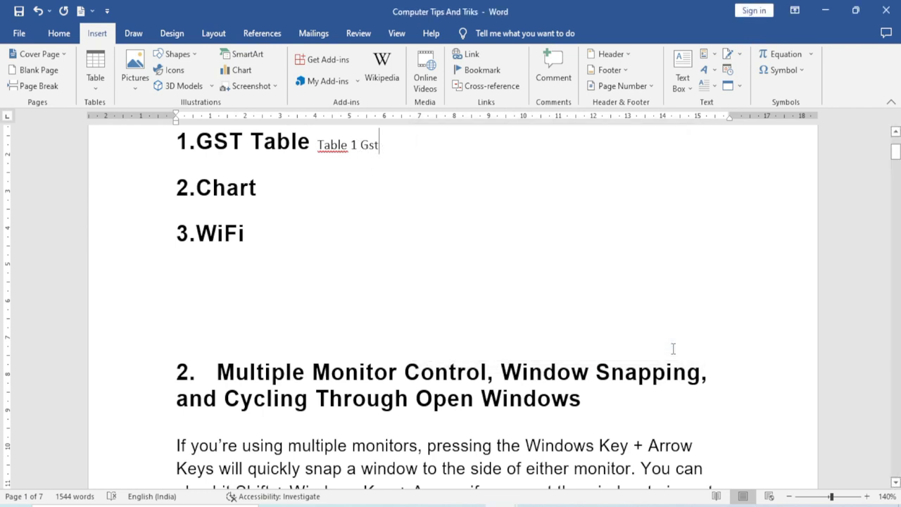
{"action": "scroll", "coordinate": [366, 227], "scroll_direction": "up", "scroll_amount": 1}
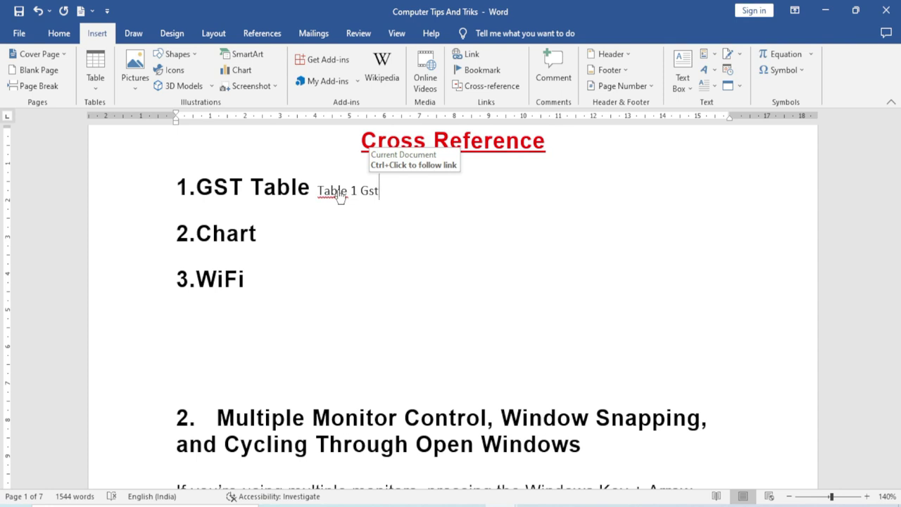
{"action": "left_click", "coordinate": [340, 197], "text": "ctrl"}
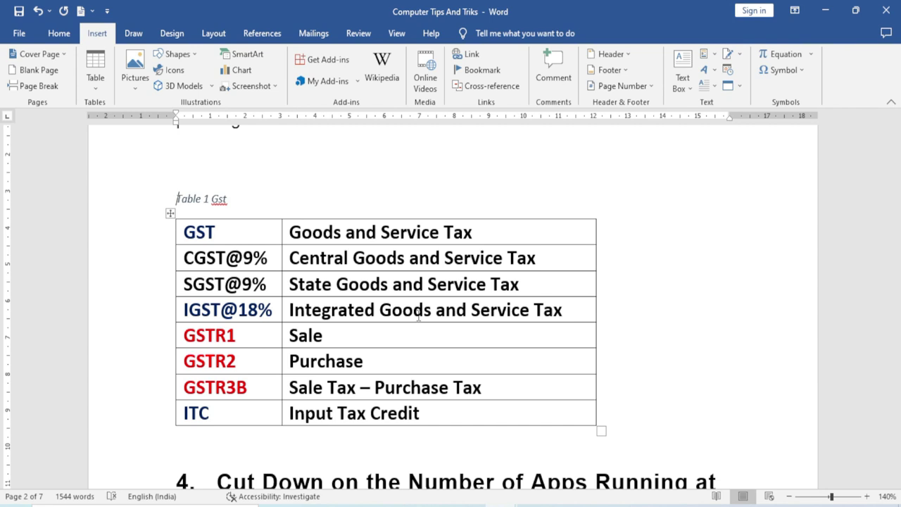
{"action": "scroll", "coordinate": [418, 317], "scroll_direction": "up", "scroll_amount": 3}
{"action": "scroll", "coordinate": [418, 317], "scroll_direction": "up", "scroll_amount": 5}
{"action": "scroll", "coordinate": [418, 317], "scroll_direction": "up", "scroll_amount": 5}
{"action": "scroll", "coordinate": [418, 317], "scroll_direction": "up", "scroll_amount": 3}
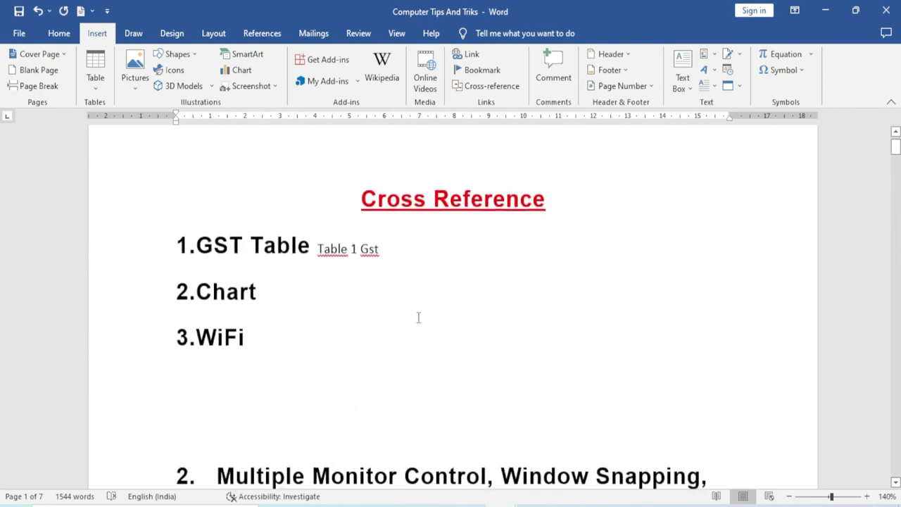
{"action": "scroll", "coordinate": [418, 317], "scroll_direction": "up", "scroll_amount": 1}
{"action": "left_click", "coordinate": [282, 338]}
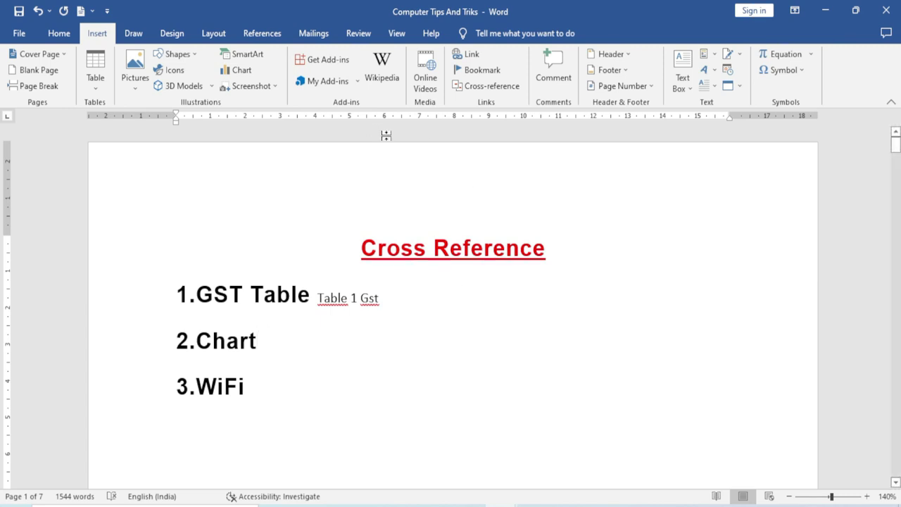
- Insert a Chart-type cross-reference to 'Chart 1 Chart' showing its page number, 3
{"action": "left_click", "coordinate": [488, 87]}
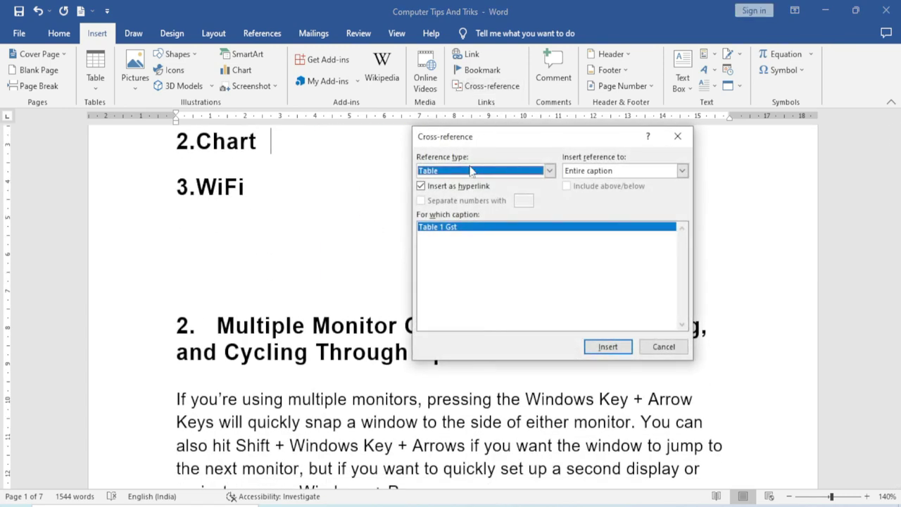
{"action": "left_click", "coordinate": [550, 170]}
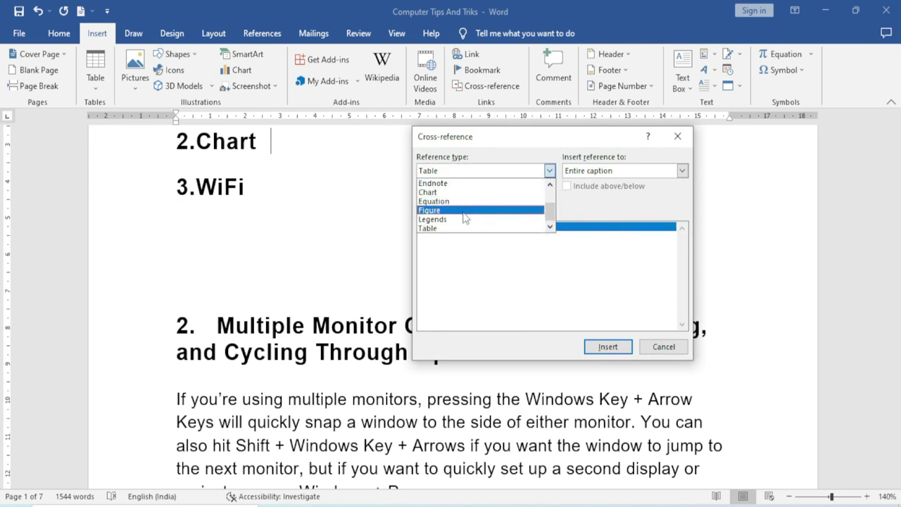
{"action": "scroll", "coordinate": [464, 211], "scroll_direction": "up", "scroll_amount": 2}
{"action": "scroll", "coordinate": [465, 211], "scroll_direction": "down", "scroll_amount": 2}
{"action": "left_click", "coordinate": [445, 192]}
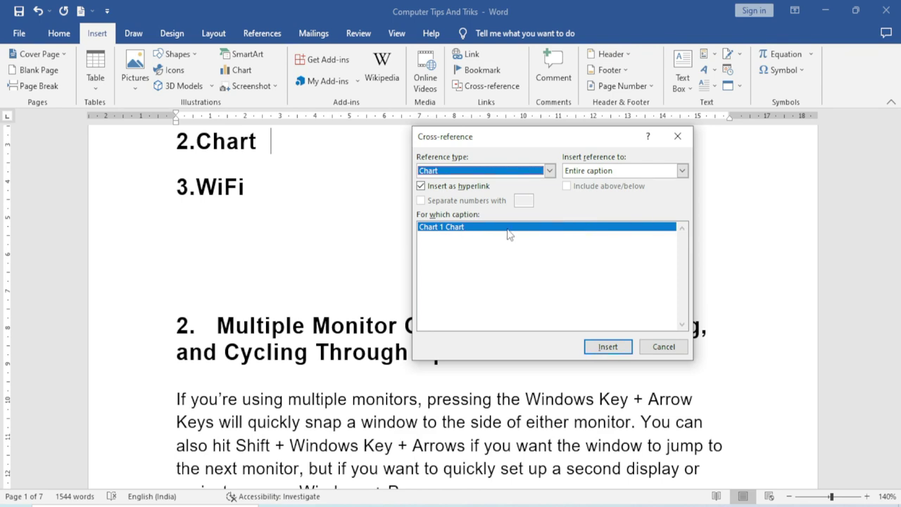
{"action": "left_click", "coordinate": [651, 173]}
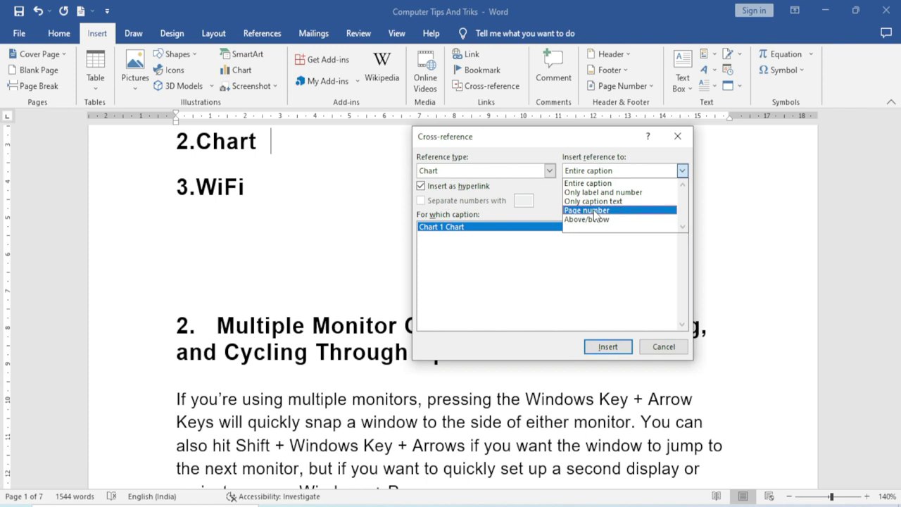
{"action": "left_click", "coordinate": [595, 211]}
{"action": "left_click", "coordinate": [609, 347]}
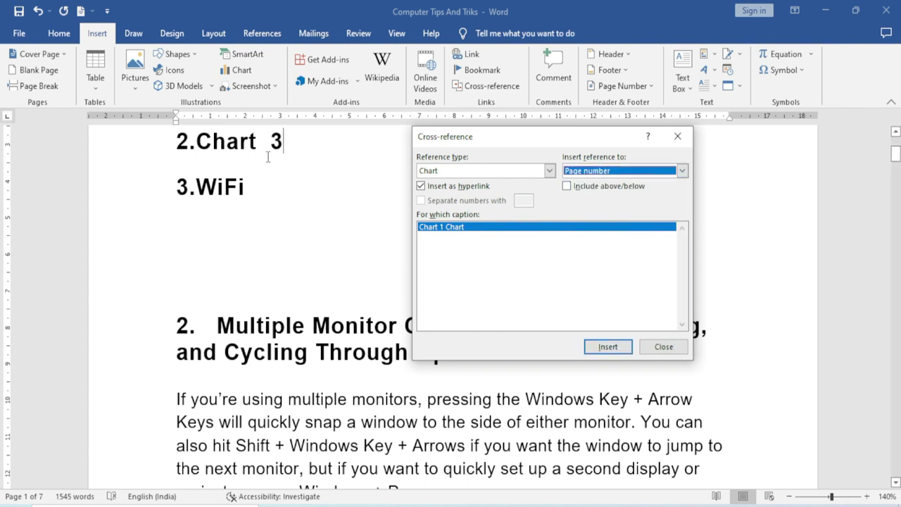
{"action": "left_click", "coordinate": [662, 348]}
- Follow the '3' link to the chart caption, then open Cross-reference for the WiFi item
{"action": "scroll", "coordinate": [297, 234], "scroll_direction": "up", "scroll_amount": 2}
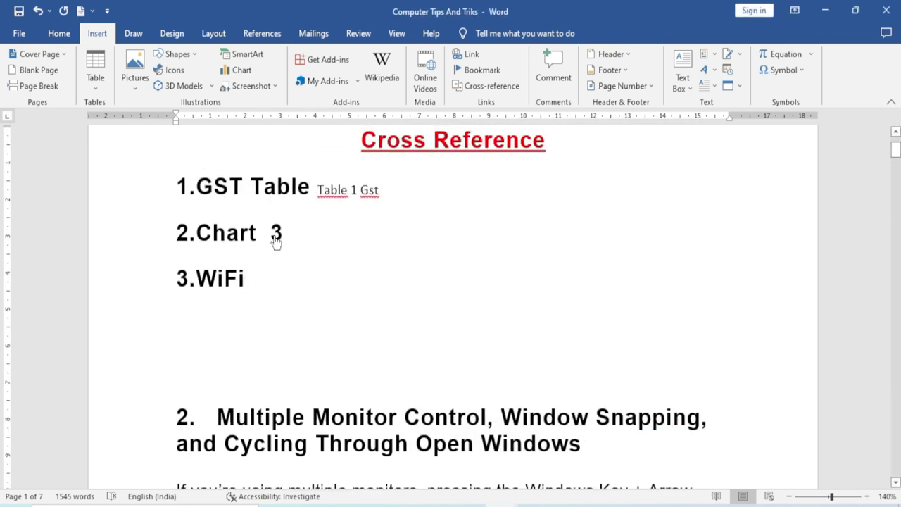
{"action": "left_click", "coordinate": [275, 235], "text": "ctrl"}
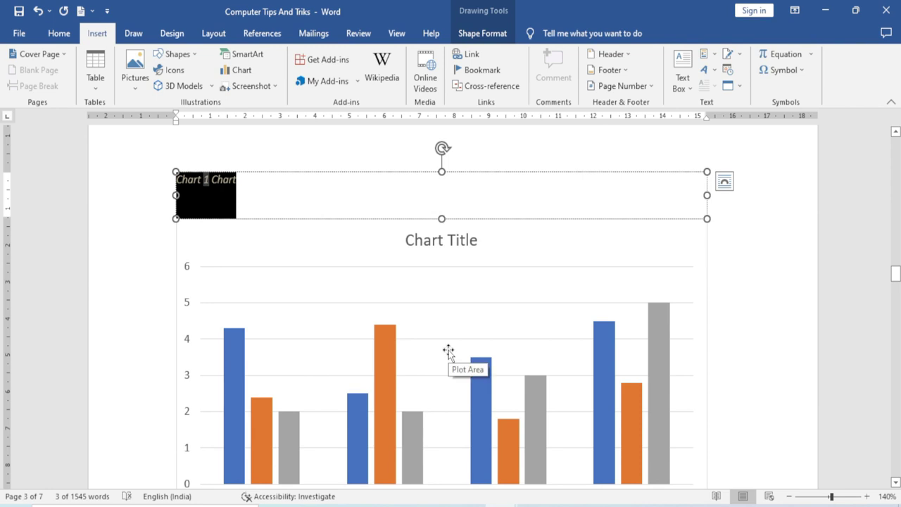
{"action": "scroll", "coordinate": [448, 352], "scroll_direction": "up", "scroll_amount": 3}
{"action": "scroll", "coordinate": [687, 346], "scroll_direction": "up", "scroll_amount": 3}
{"action": "left_click_drag", "start_coordinate": [896, 255], "coordinate": [896, 137]}
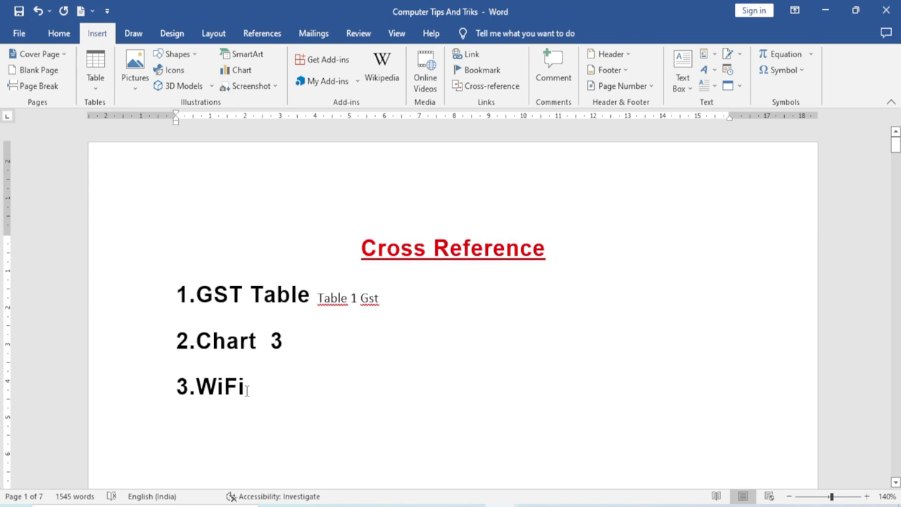
{"action": "left_click", "coordinate": [492, 85]}
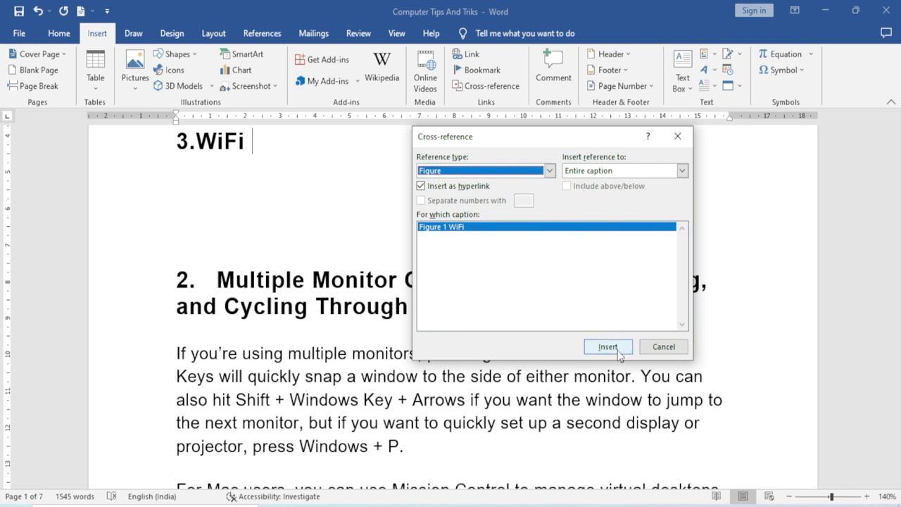
- Insert the 'Figure 1 WiFi' entire-caption reference after the WiFi item and close the dialog
{"action": "left_click", "coordinate": [607, 347]}
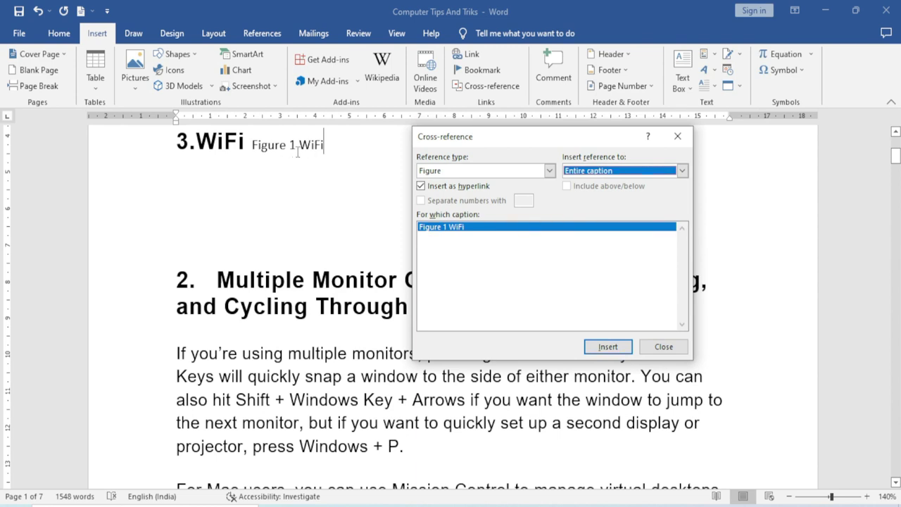
{"action": "left_click", "coordinate": [664, 347]}
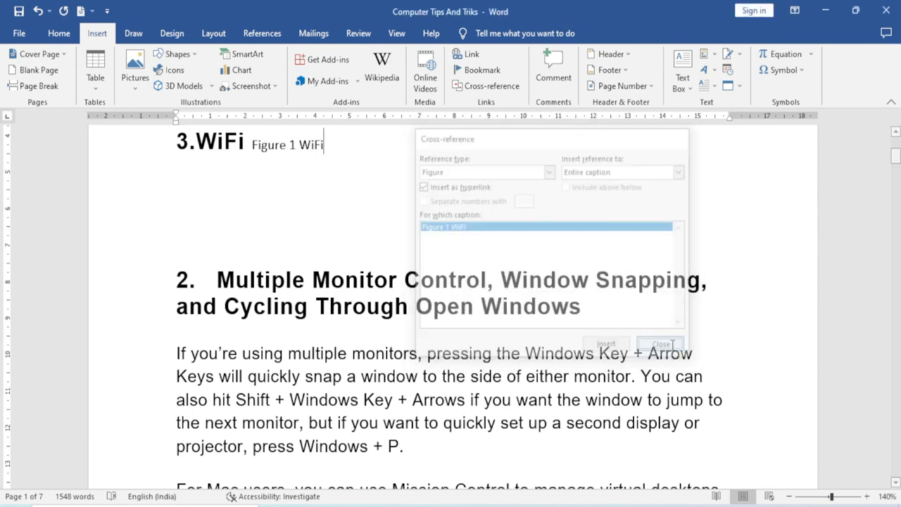
- Follow the 'Figure 1 WiFi' link to the router caption on page 4
{"action": "left_click", "coordinate": [311, 152], "text": "ctrl"}
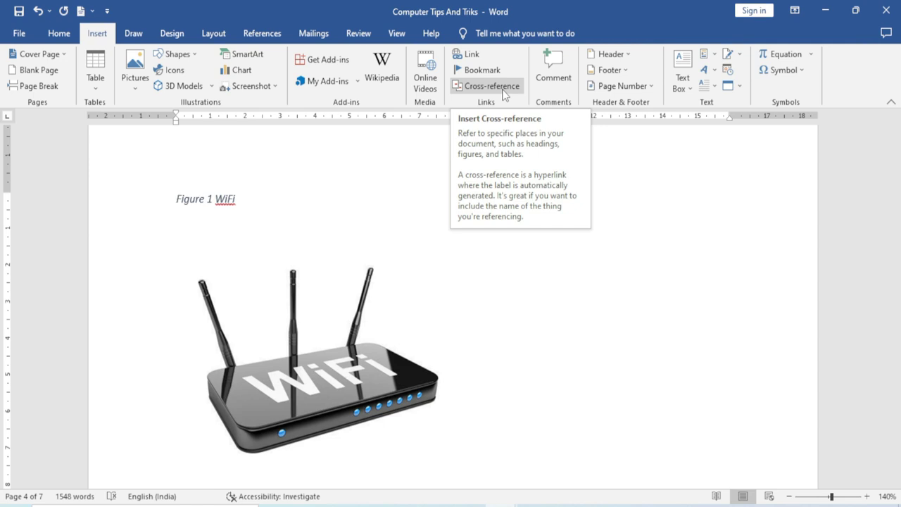
{"action": "left_click", "coordinate": [504, 94]}
{"action": "key", "text": "Escape"}
{"action": "scroll", "coordinate": [542, 327], "scroll_direction": "up", "scroll_amount": 2}
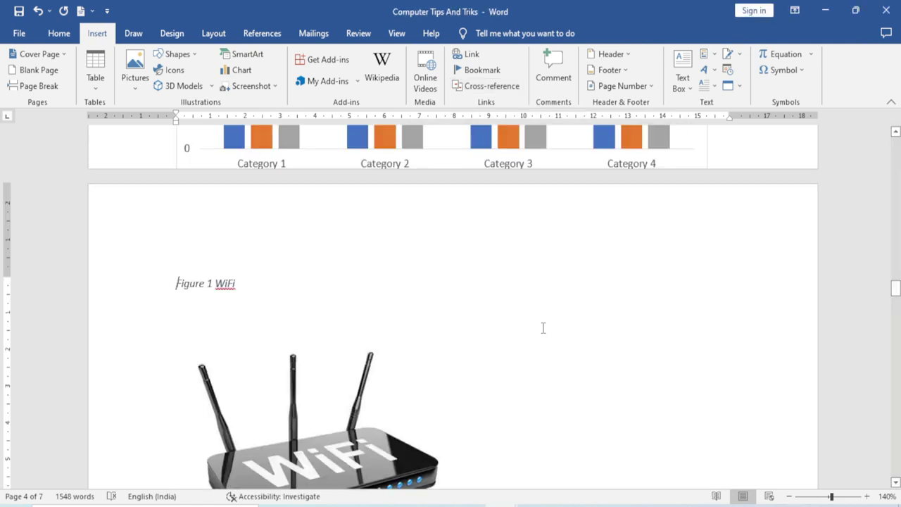